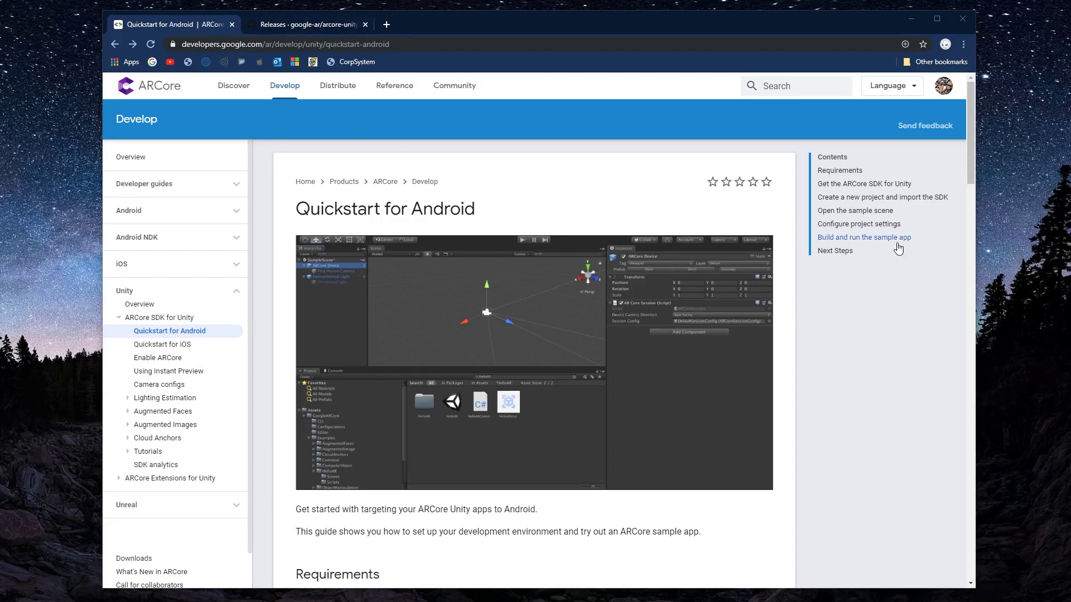
Step: Download arcore-unity-sdk-1.13.unitypackage from the v1.13.0 release on the google-ar/arcore-unity-sdk GitHub releases page
{"action": "left_click_drag", "start_coordinate": [970, 129], "coordinate": [969, 203]}
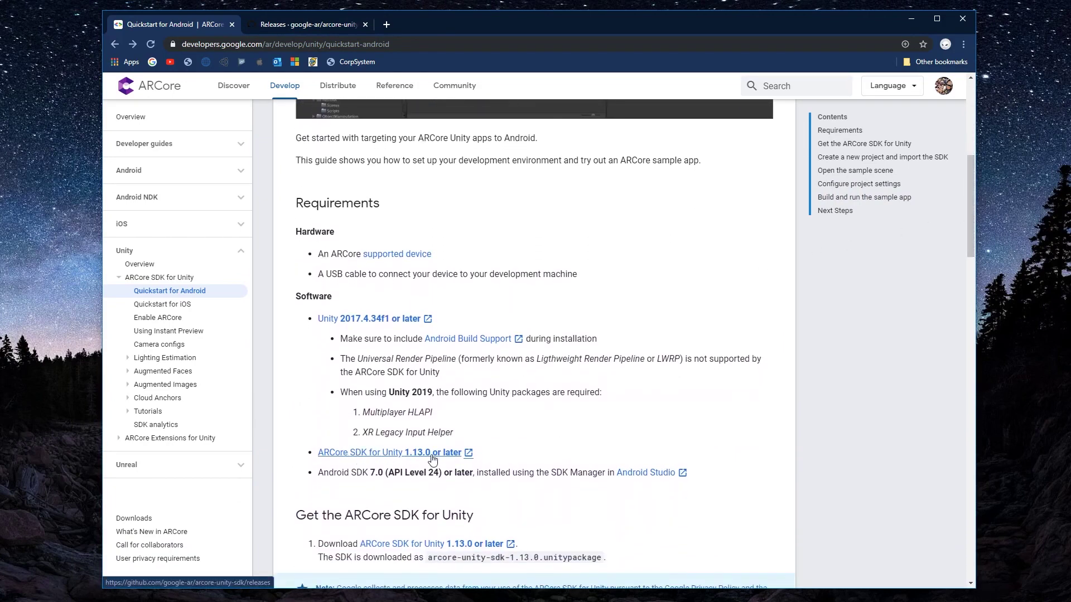
{"action": "left_click", "coordinate": [307, 24]}
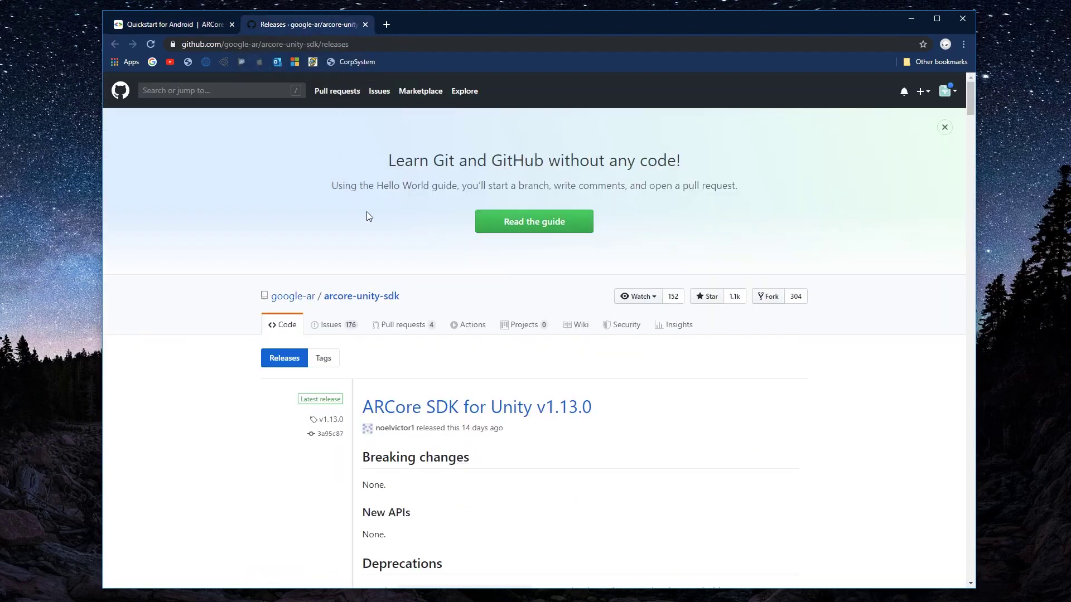
{"action": "scroll", "coordinate": [406, 337], "scroll_direction": "down", "scroll_amount": 8}
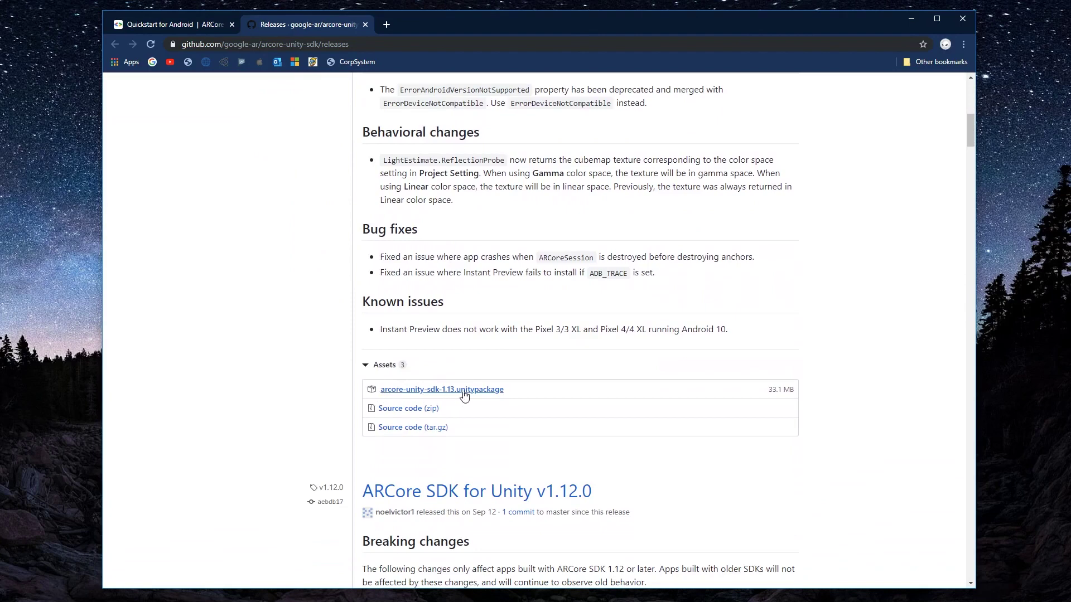
{"action": "left_click", "coordinate": [394, 392]}
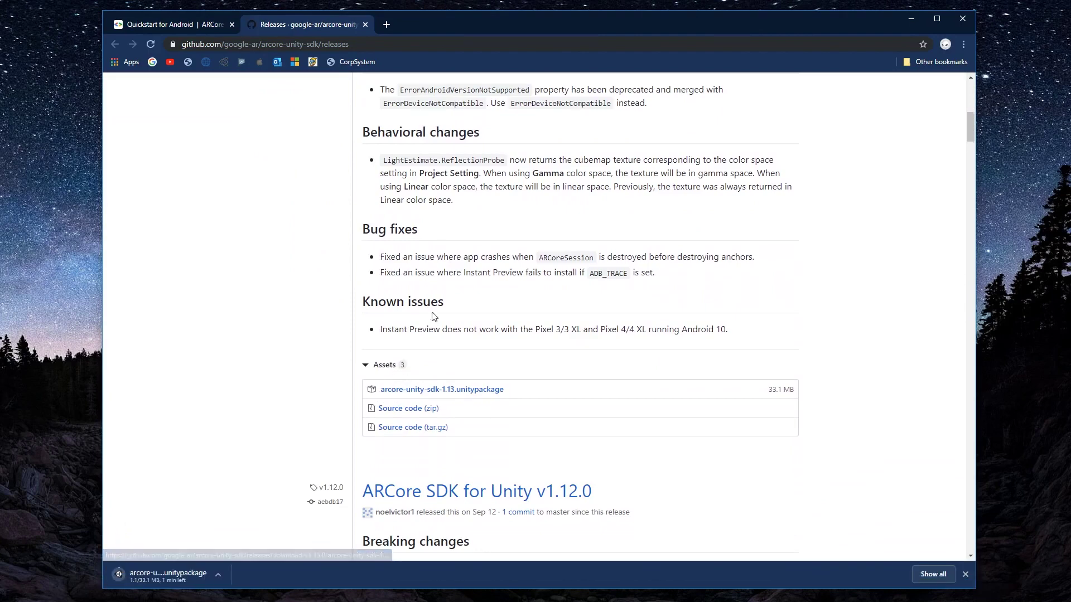
Step: Review the ARCore quickstart guide's sections on required Unity 2019 packages, SDK import and Android project settings
{"action": "left_click", "coordinate": [177, 24]}
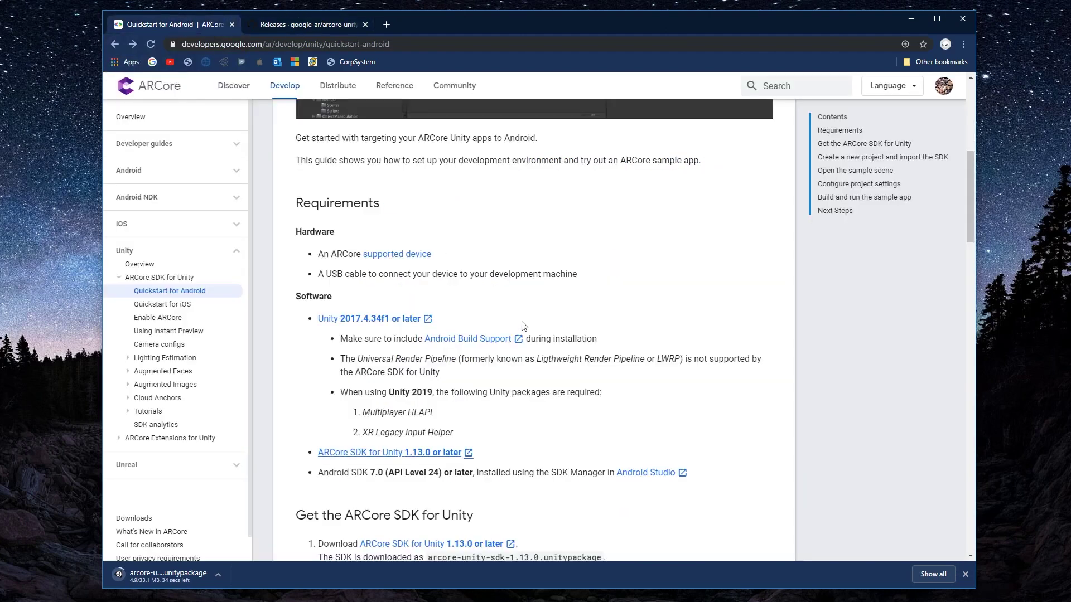
{"action": "scroll", "coordinate": [531, 335], "scroll_direction": "down", "scroll_amount": 2}
{"action": "scroll", "coordinate": [531, 334], "scroll_direction": "down", "scroll_amount": 4}
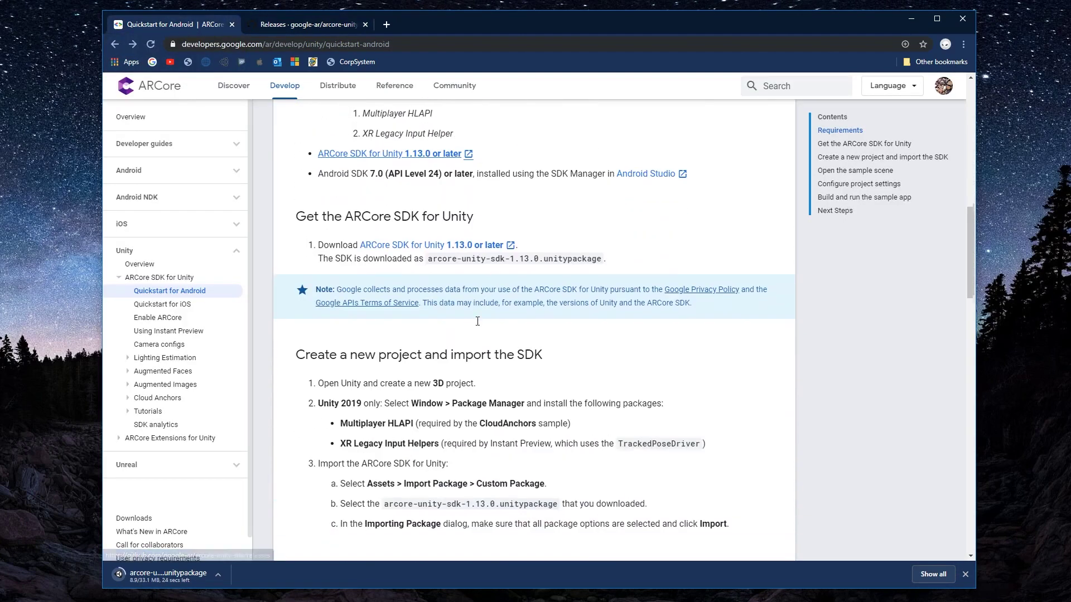
{"action": "scroll", "coordinate": [477, 323], "scroll_direction": "down", "scroll_amount": 2}
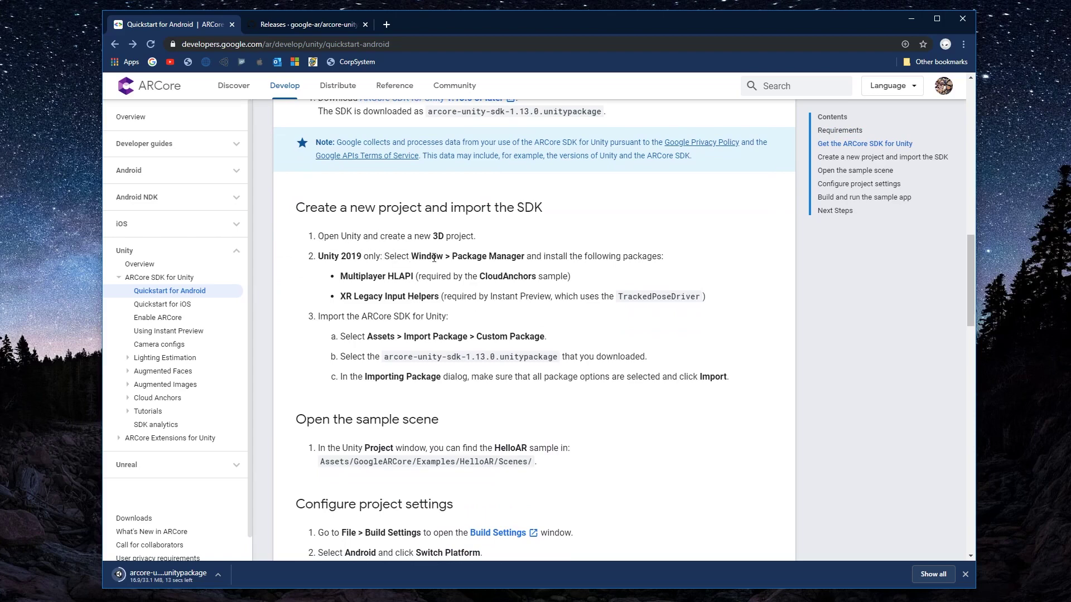
{"action": "double_click", "coordinate": [358, 276]}
{"action": "left_click_drag", "start_coordinate": [341, 296], "coordinate": [439, 300]}
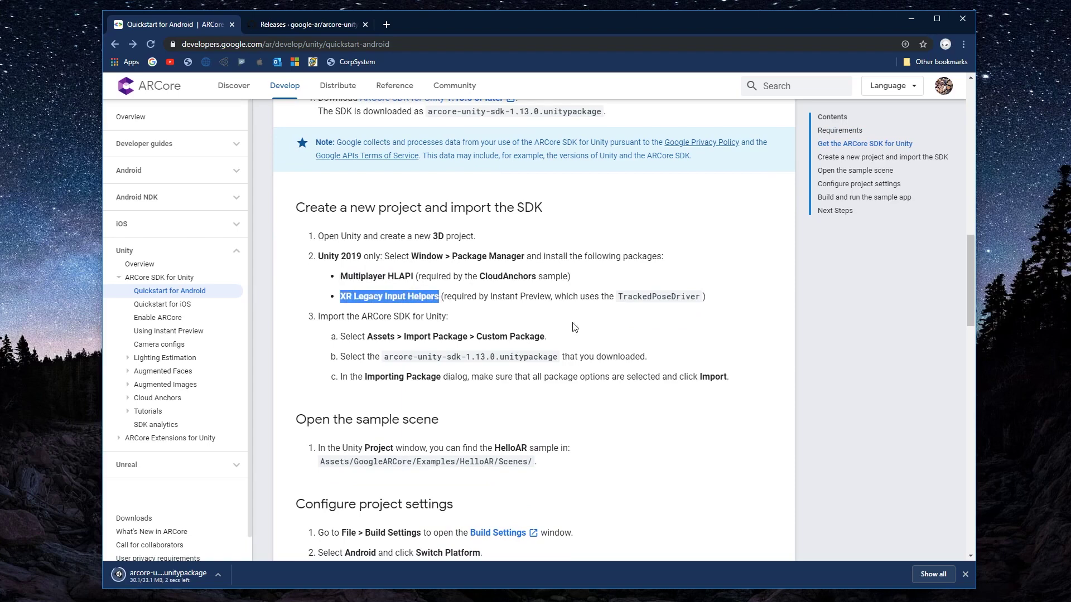
{"action": "scroll", "coordinate": [577, 328], "scroll_direction": "down", "scroll_amount": 1}
{"action": "scroll", "coordinate": [578, 350], "scroll_direction": "down", "scroll_amount": 3}
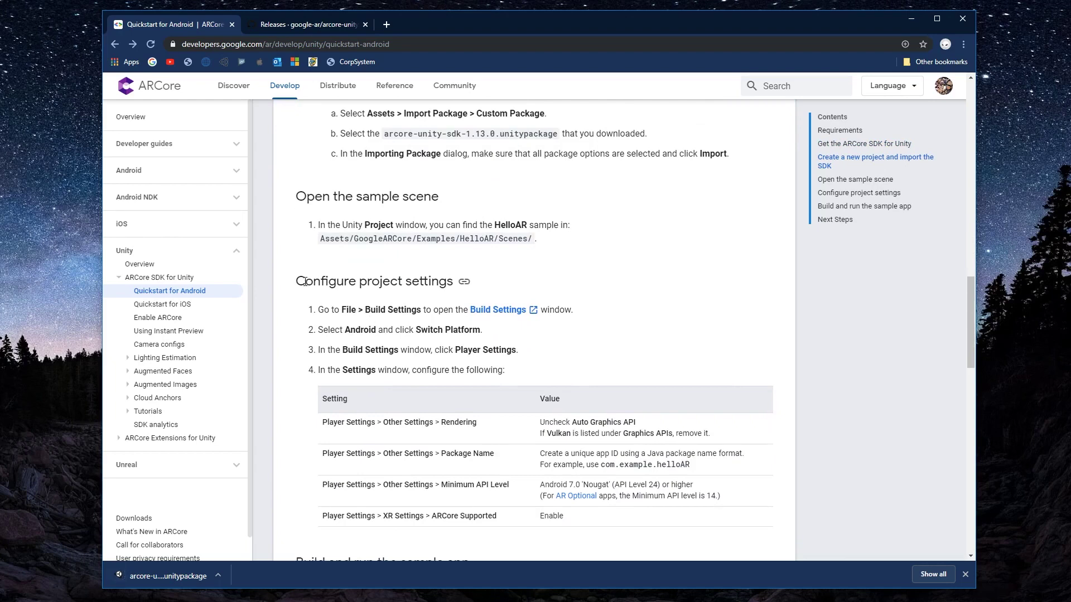
{"action": "left_click_drag", "start_coordinate": [296, 281], "coordinate": [454, 282]}
{"action": "scroll", "coordinate": [529, 299], "scroll_direction": "down", "scroll_amount": 2}
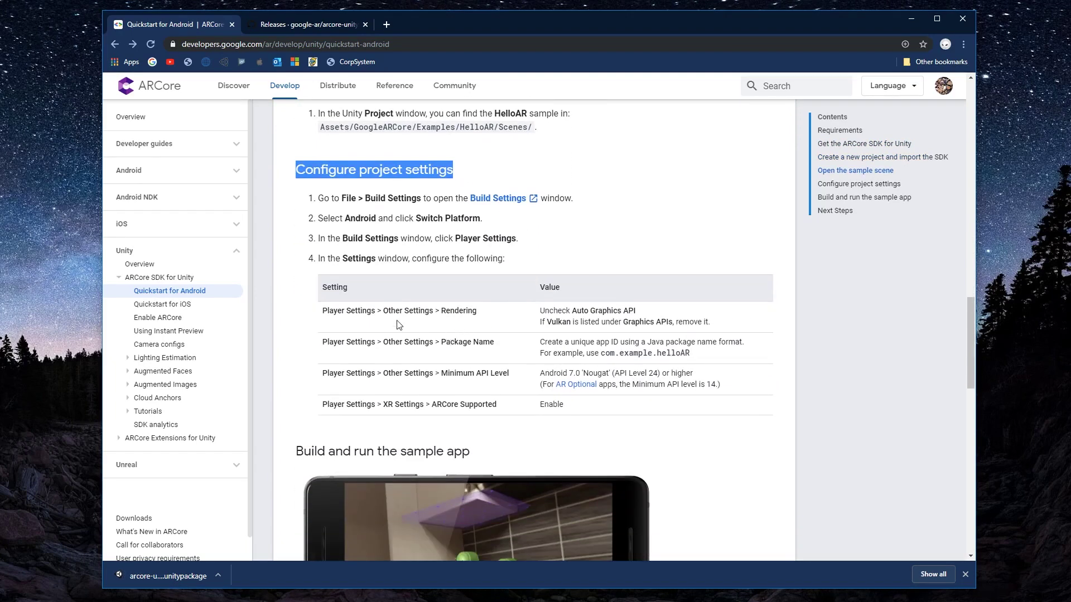
{"action": "left_click_drag", "start_coordinate": [322, 311], "coordinate": [638, 405]}
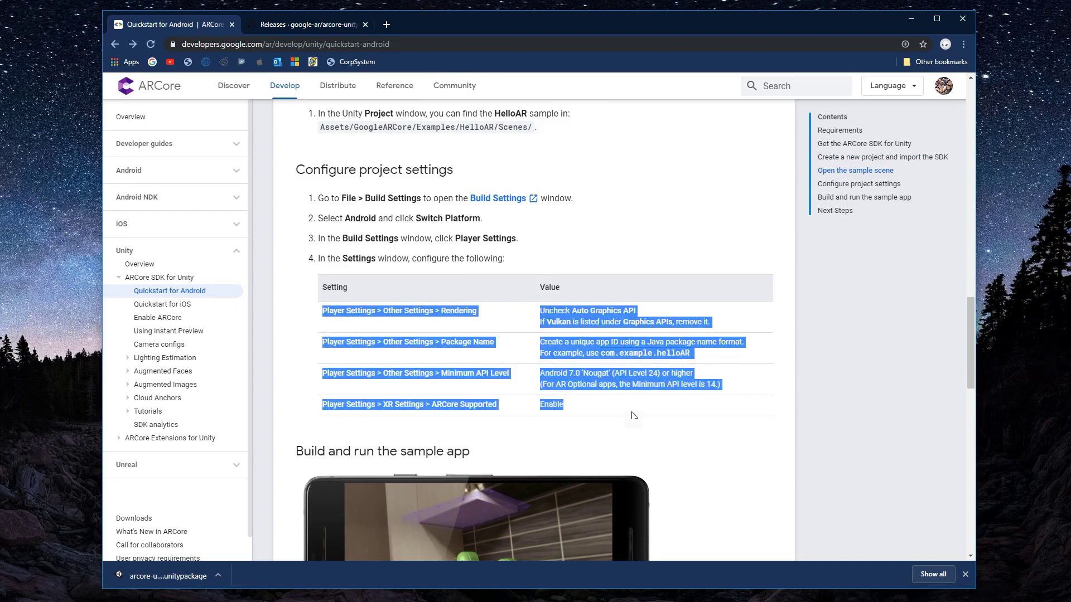
{"action": "left_click", "coordinate": [632, 408]}
{"action": "scroll", "coordinate": [632, 413], "scroll_direction": "down", "scroll_amount": 3}
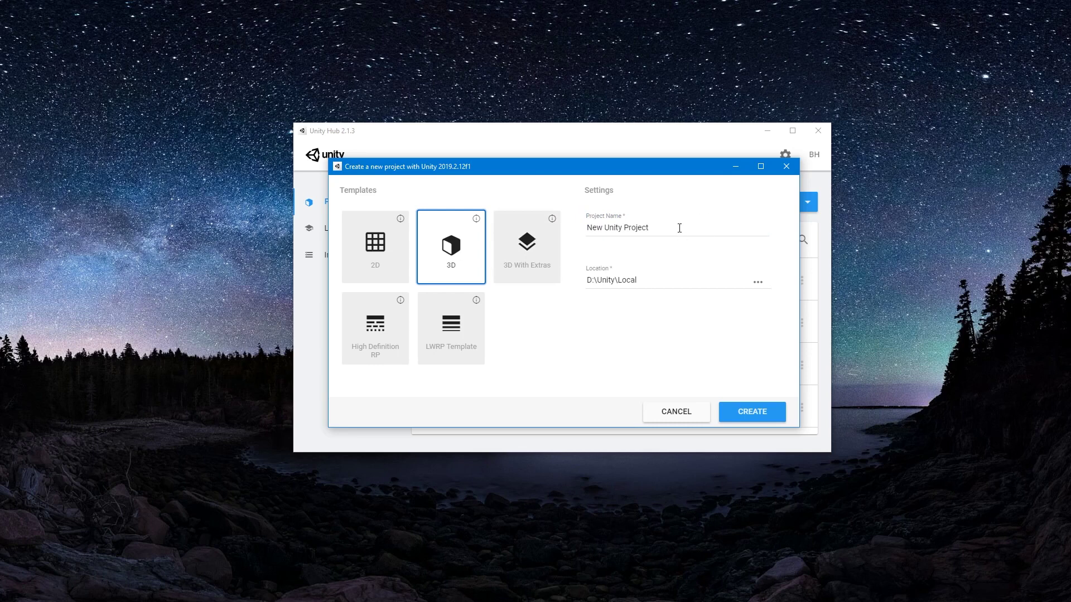
Step: Create a new Unity project named AR Video Player from the 3D template in D:\Unity\Local
{"action": "left_click_drag", "start_coordinate": [680, 227], "coordinate": [555, 232]}
{"action": "type", "text": "AR Video P"}
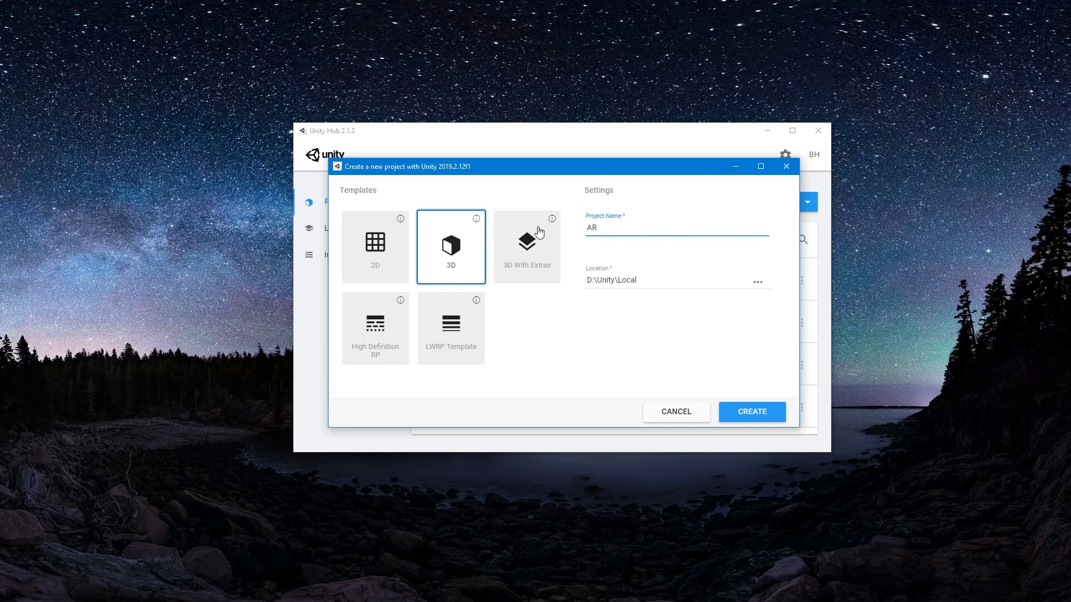
{"action": "type", "text": "layer"}
{"action": "left_click", "coordinate": [744, 414]}
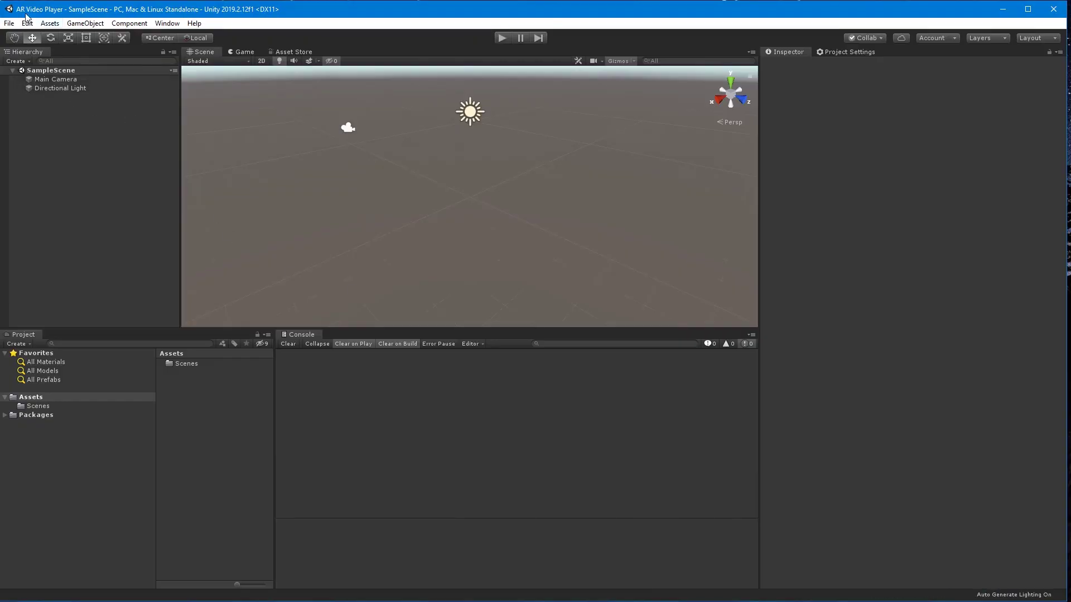
Step: Switch the build platform to Android, open the Player settings and close the Build Settings
{"action": "left_click", "coordinate": [10, 24]}
{"action": "left_click", "coordinate": [48, 134]}
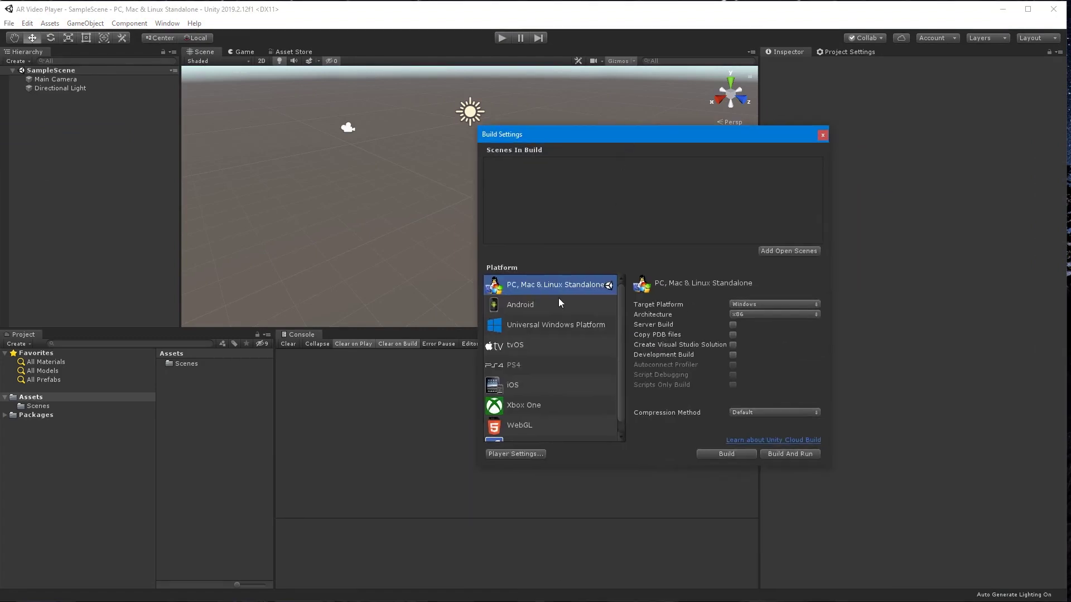
{"action": "left_click", "coordinate": [536, 305]}
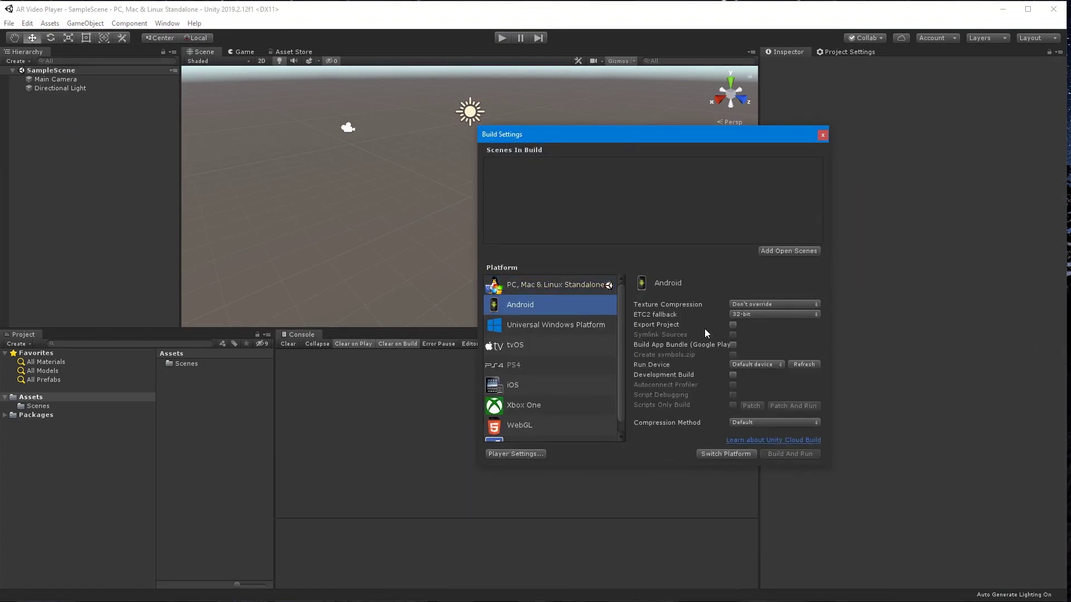
{"action": "left_click", "coordinate": [721, 454]}
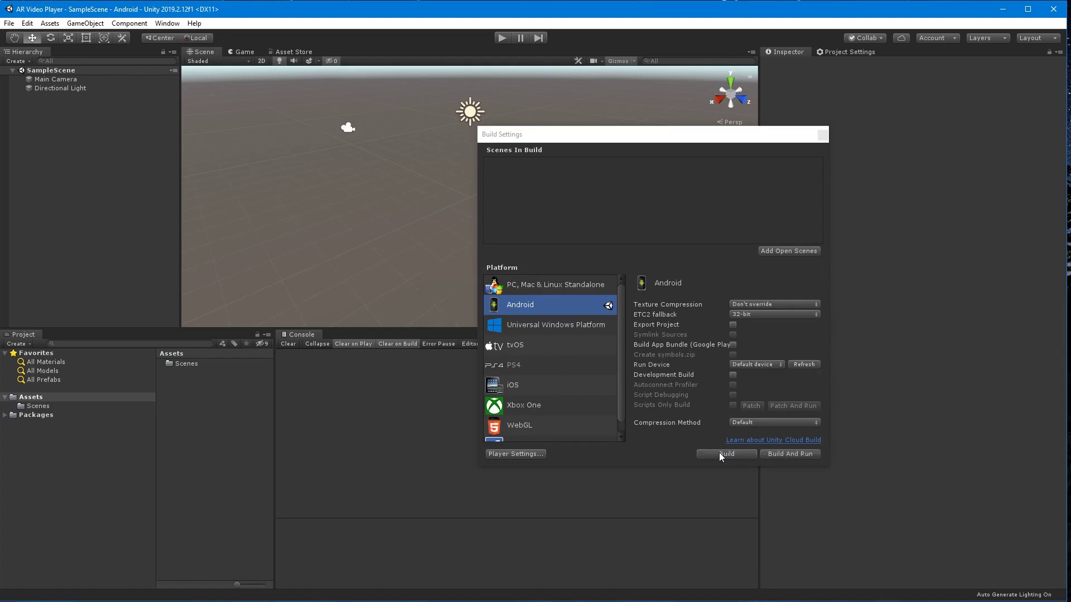
{"action": "left_click", "coordinate": [528, 454]}
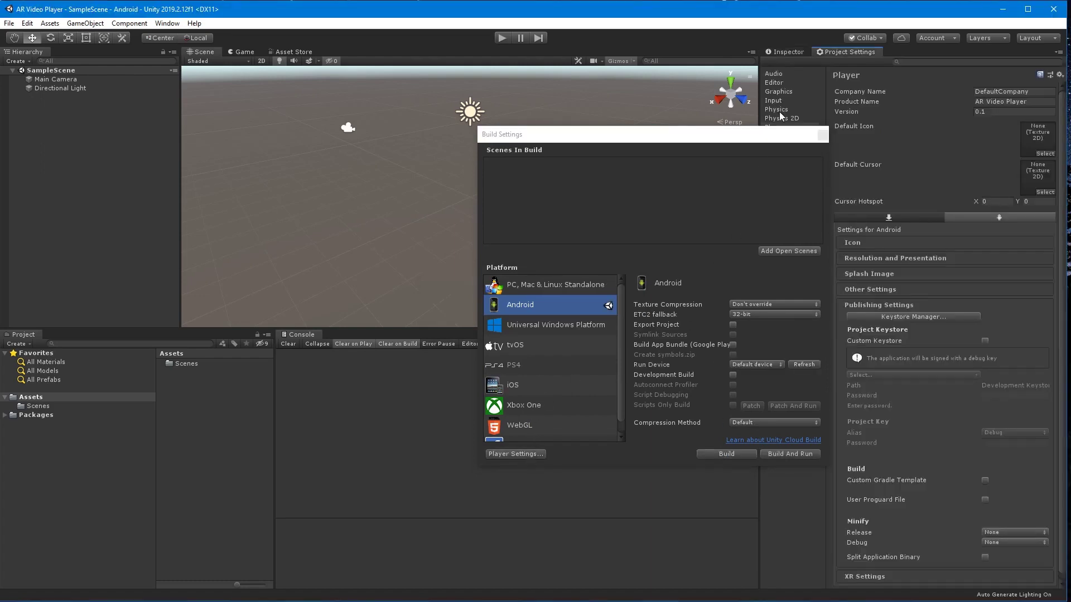
{"action": "left_click", "coordinate": [824, 135]}
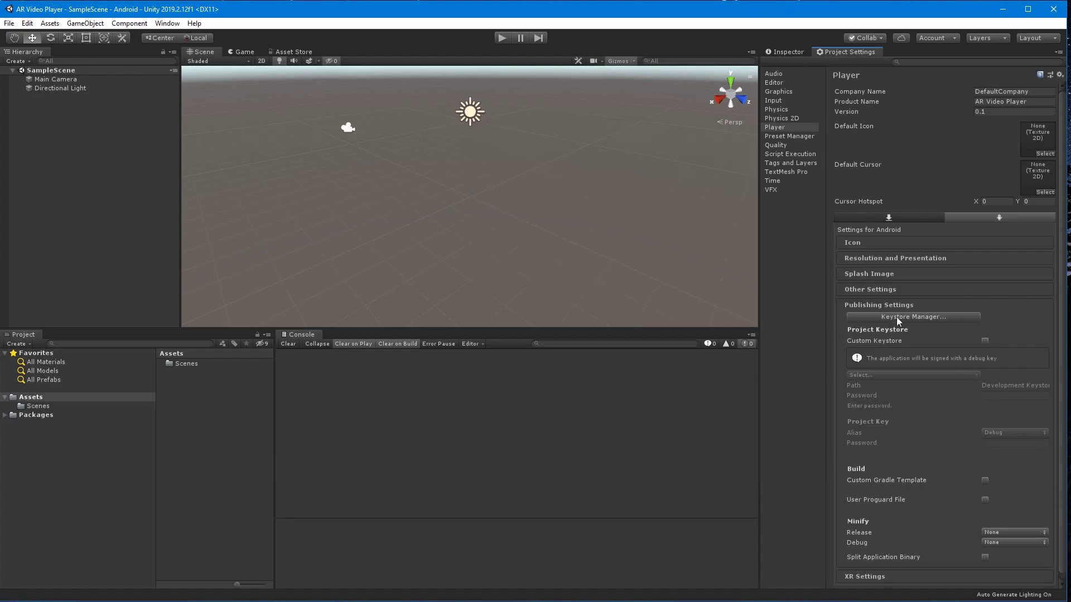
Step: Remove Vulkan from the Android Graphics APIs in the Player's Other Settings
{"action": "left_click_drag", "start_coordinate": [754, 348], "coordinate": [619, 348]}
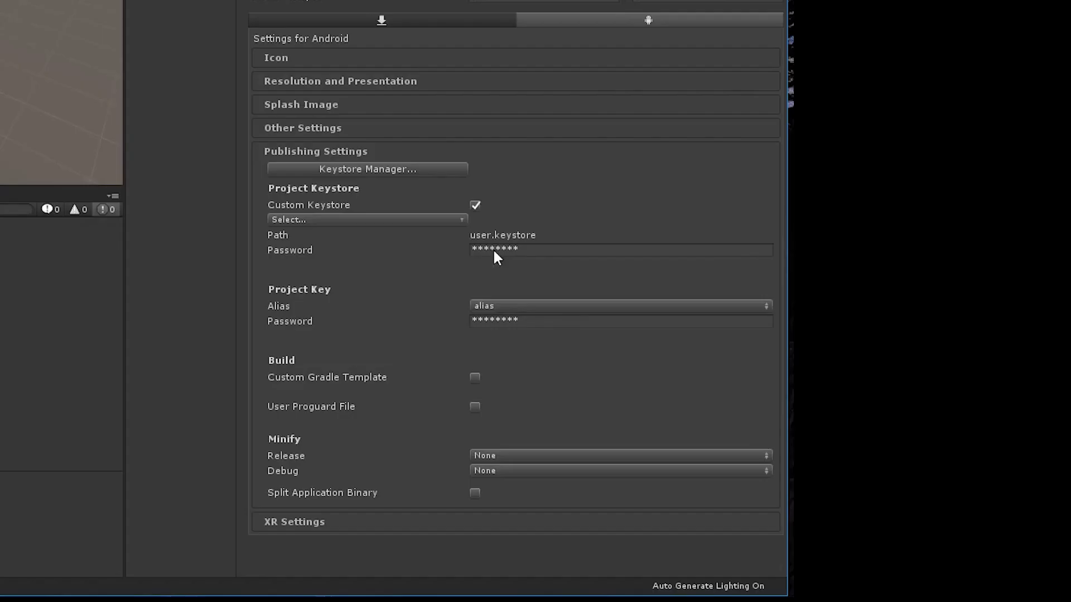
{"action": "left_click", "coordinate": [353, 131]}
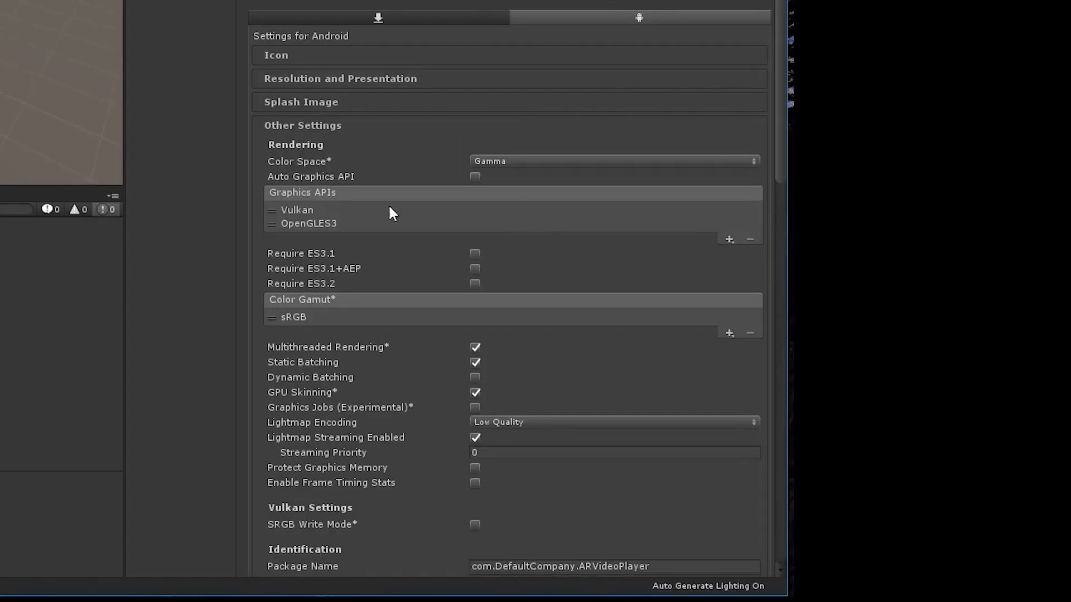
{"action": "left_click", "coordinate": [301, 212]}
{"action": "left_click", "coordinate": [751, 239]}
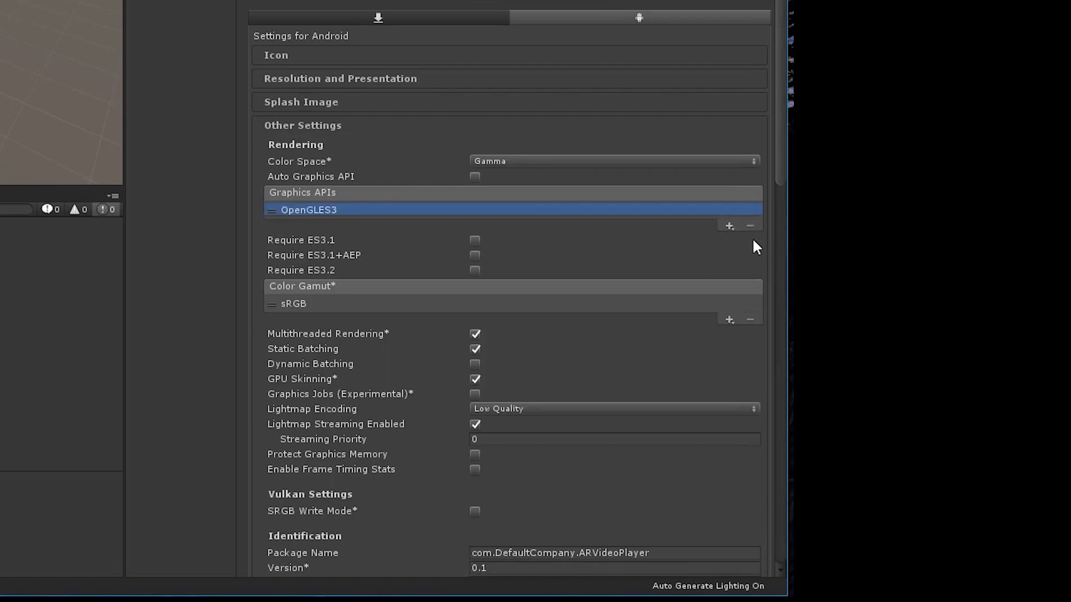
Step: Set the package name to com.dc.ARVideoPlayer and the minimum API level to Android 7.0 'Nougat' (API level 24)
{"action": "scroll", "coordinate": [696, 304], "scroll_direction": "down", "scroll_amount": 8}
{"action": "left_click", "coordinate": [567, 302]}
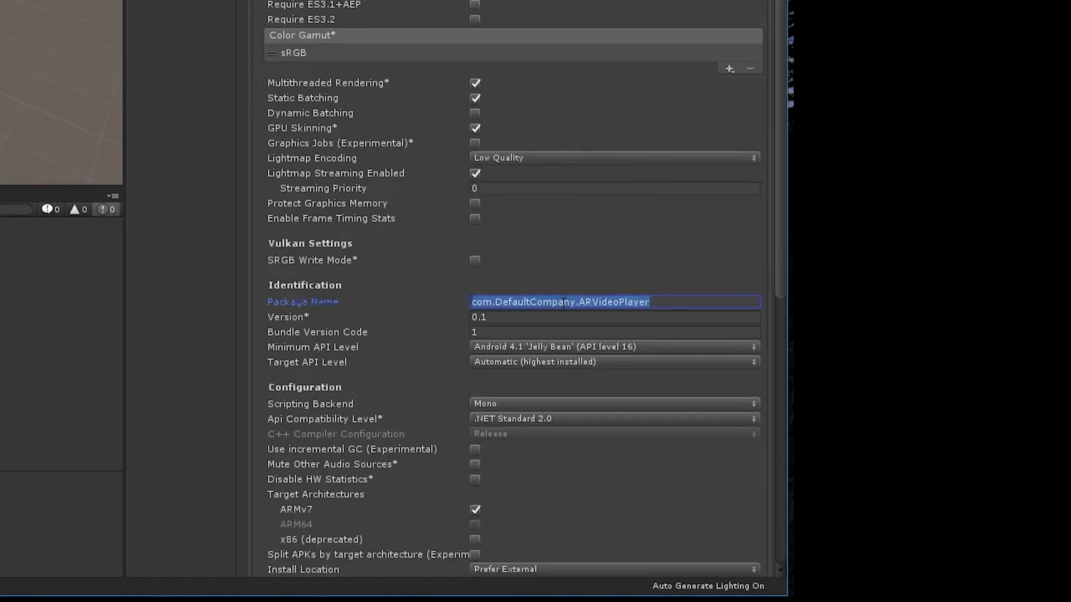
{"action": "left_click", "coordinate": [575, 302]}
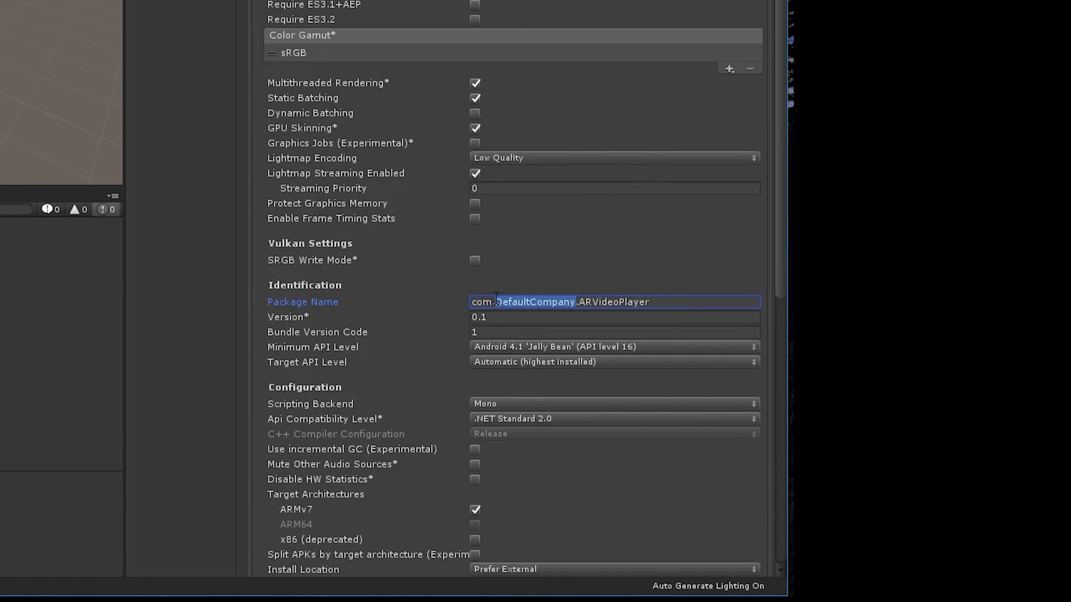
{"action": "type", "text": "dc"}
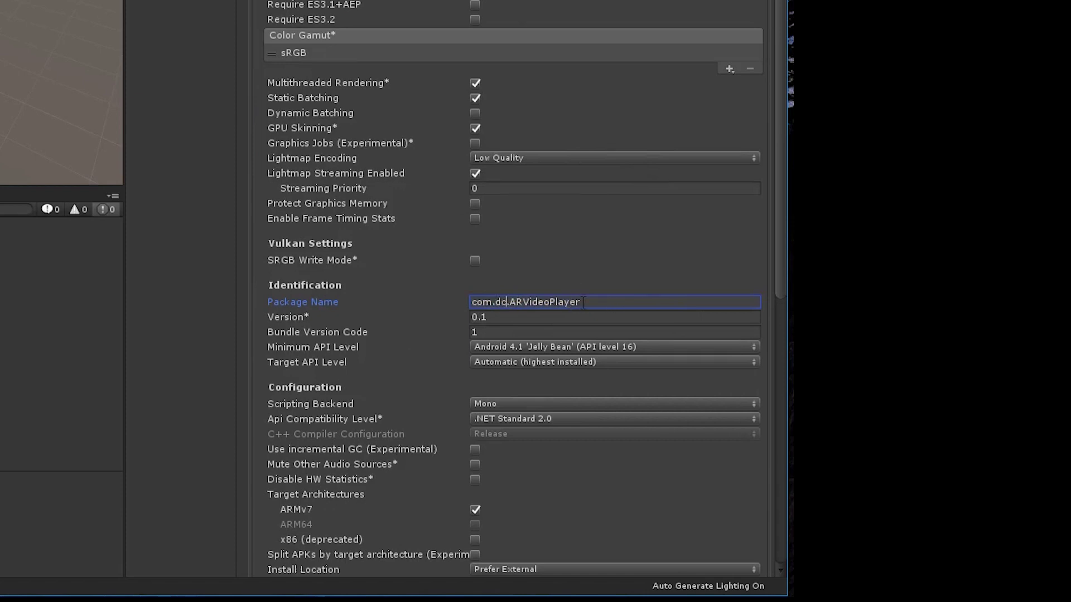
{"action": "left_click", "coordinate": [634, 346]}
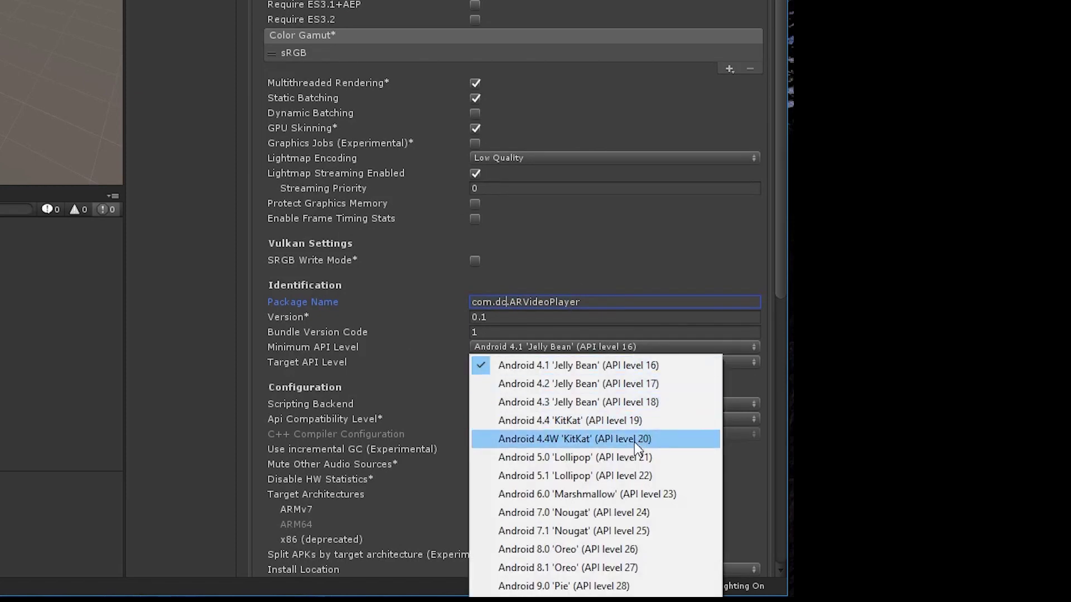
{"action": "left_click", "coordinate": [612, 512]}
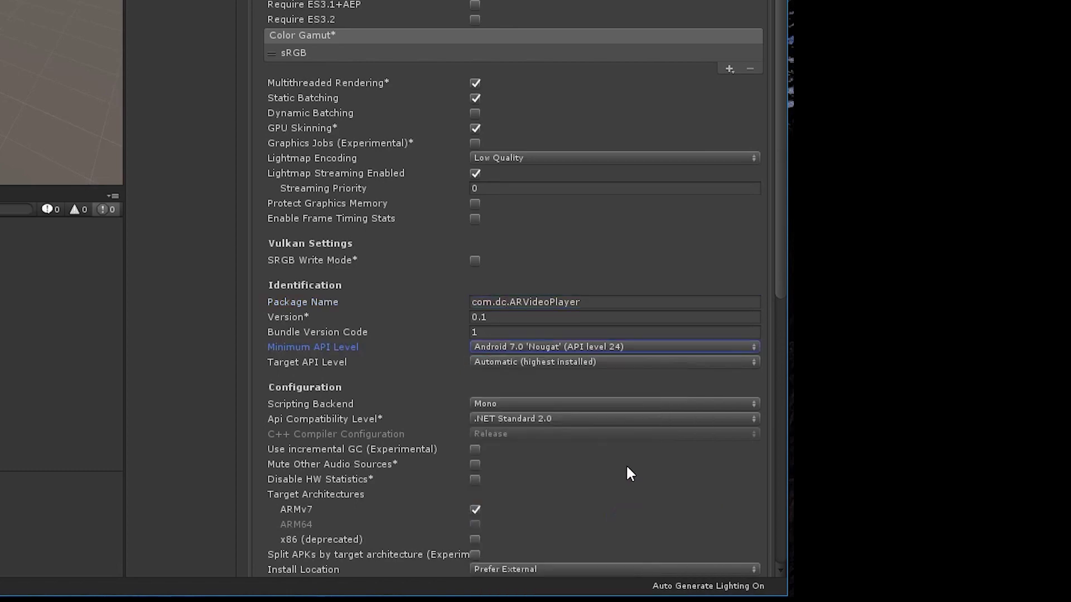
Step: Enable ARCore Supported in the Android XR Settings
{"action": "scroll", "coordinate": [624, 471], "scroll_direction": "down", "scroll_amount": 10}
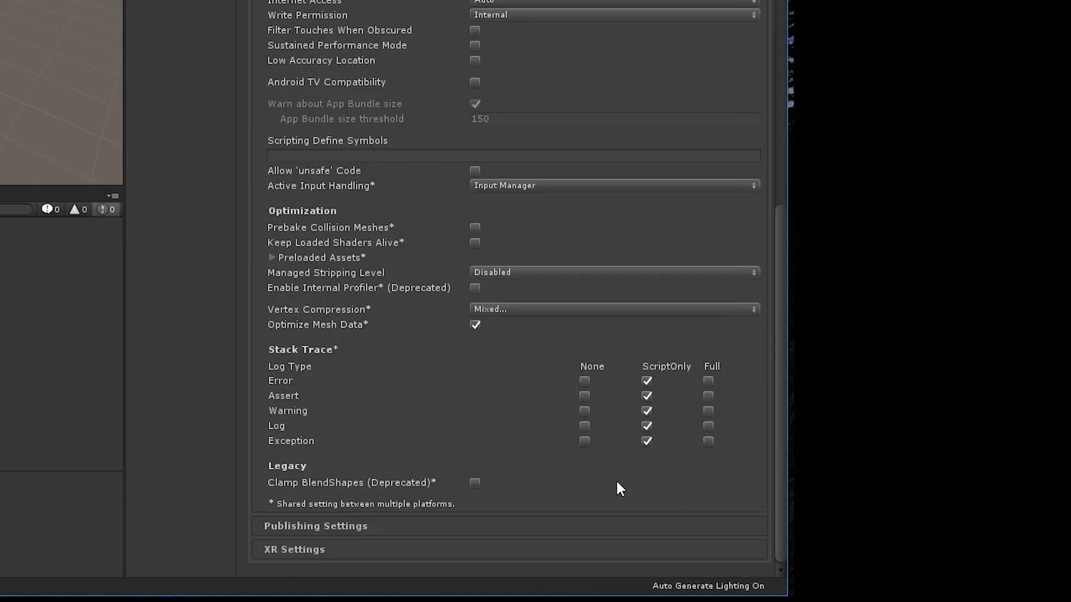
{"action": "left_click", "coordinate": [449, 549]}
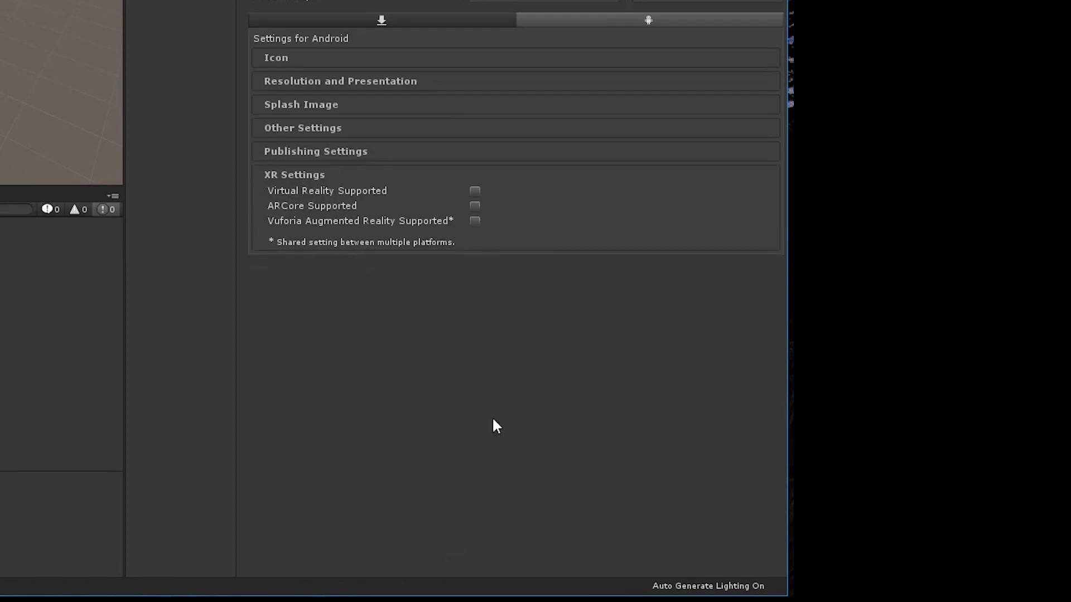
{"action": "left_click", "coordinate": [473, 205]}
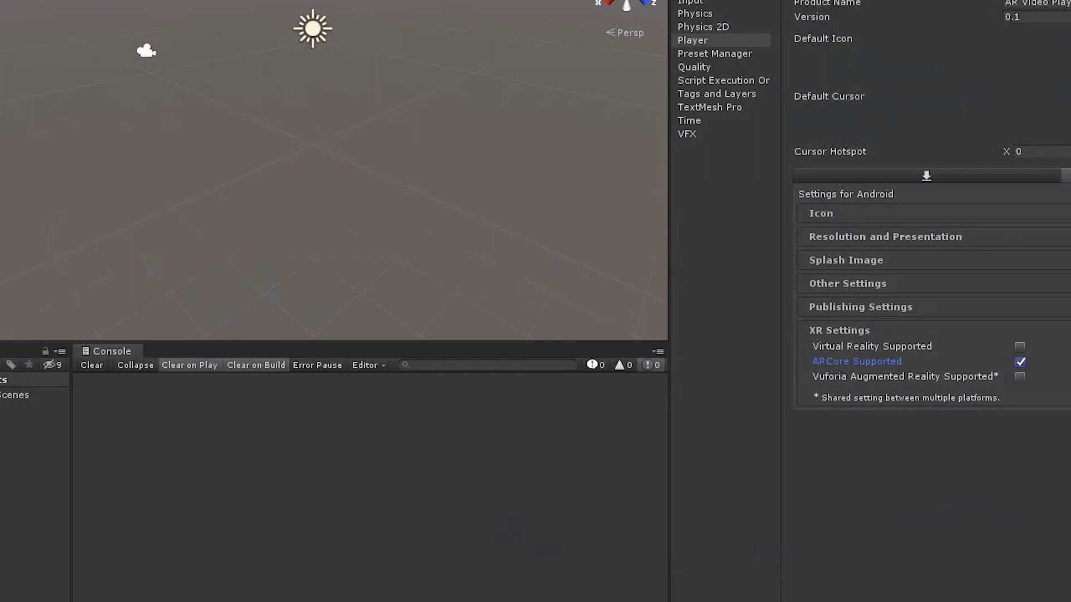
Step: Switch to File Explorer, open the arcore-unity-sdk-1.13 package from D:\Unity\DLs and import all its contents into the project
{"action": "key", "text": "alt+Tab"}
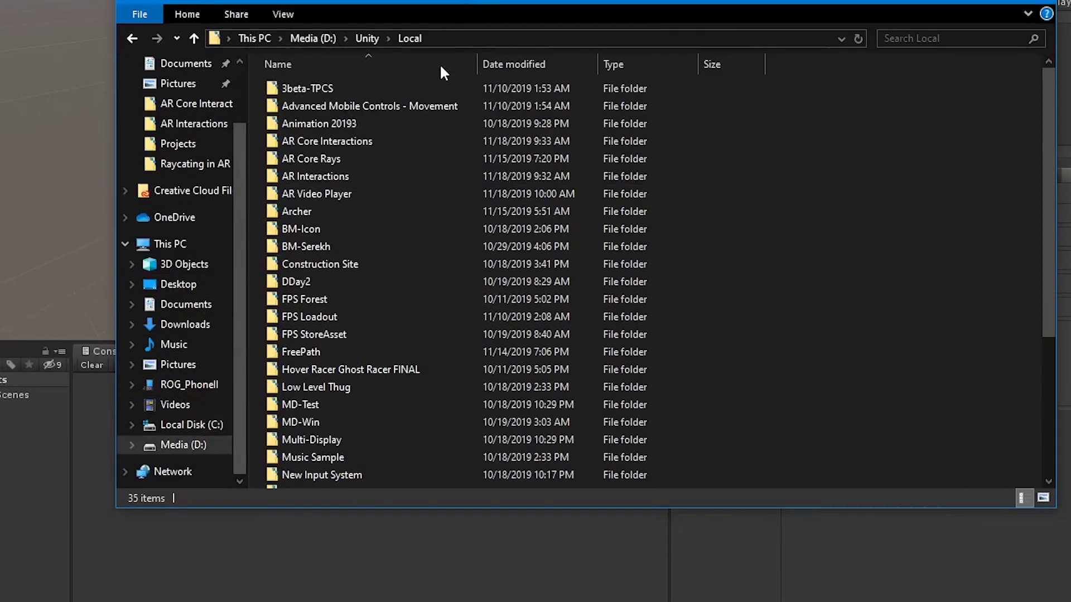
{"action": "left_click", "coordinate": [367, 39]}
{"action": "double_click", "coordinate": [293, 122]}
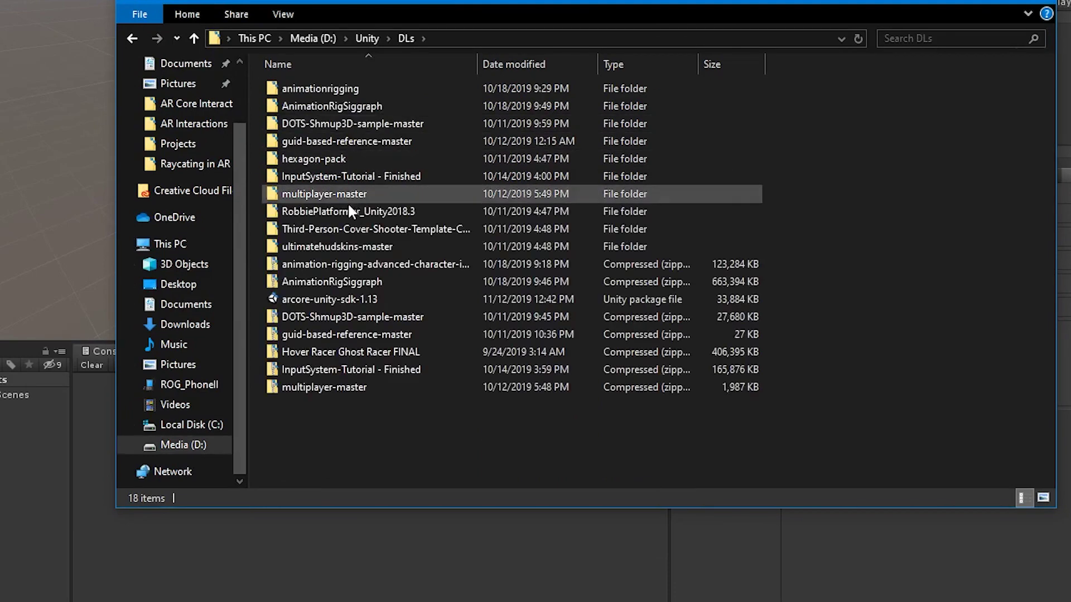
{"action": "left_click", "coordinate": [331, 301]}
{"action": "scroll", "coordinate": [359, 299], "scroll_direction": "up", "scroll_amount": 3, "text": "ctrl"}
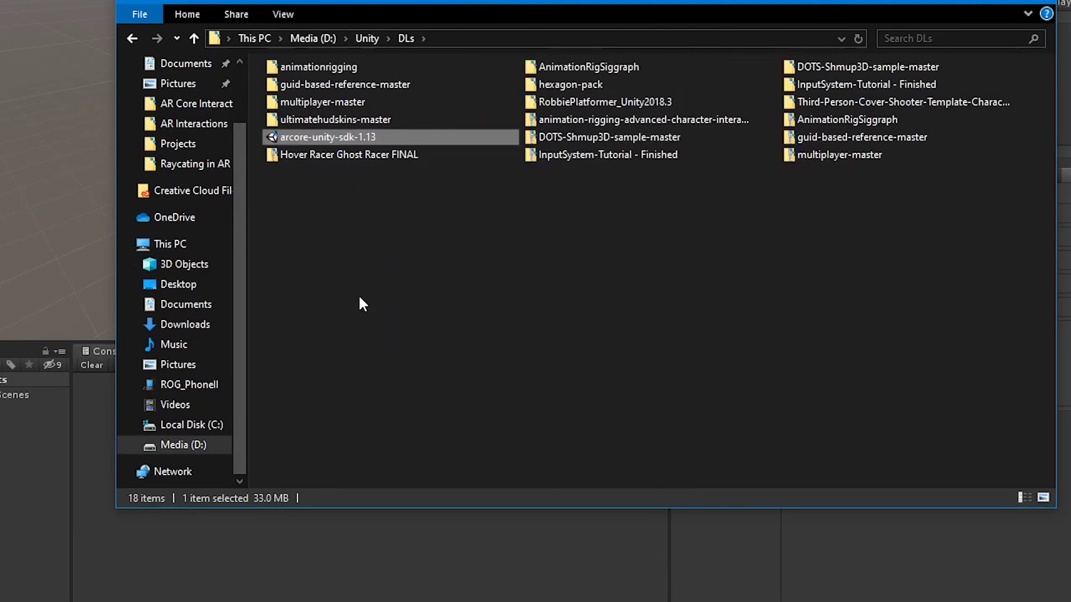
{"action": "scroll", "coordinate": [360, 292], "scroll_direction": "up", "scroll_amount": 2, "text": "ctrl"}
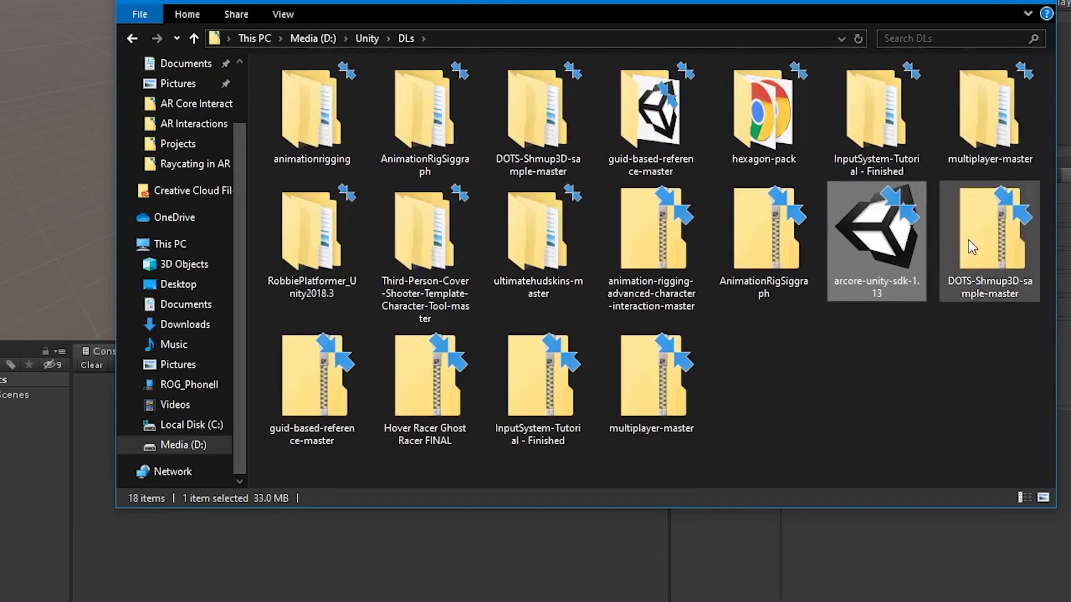
{"action": "double_click", "coordinate": [910, 234]}
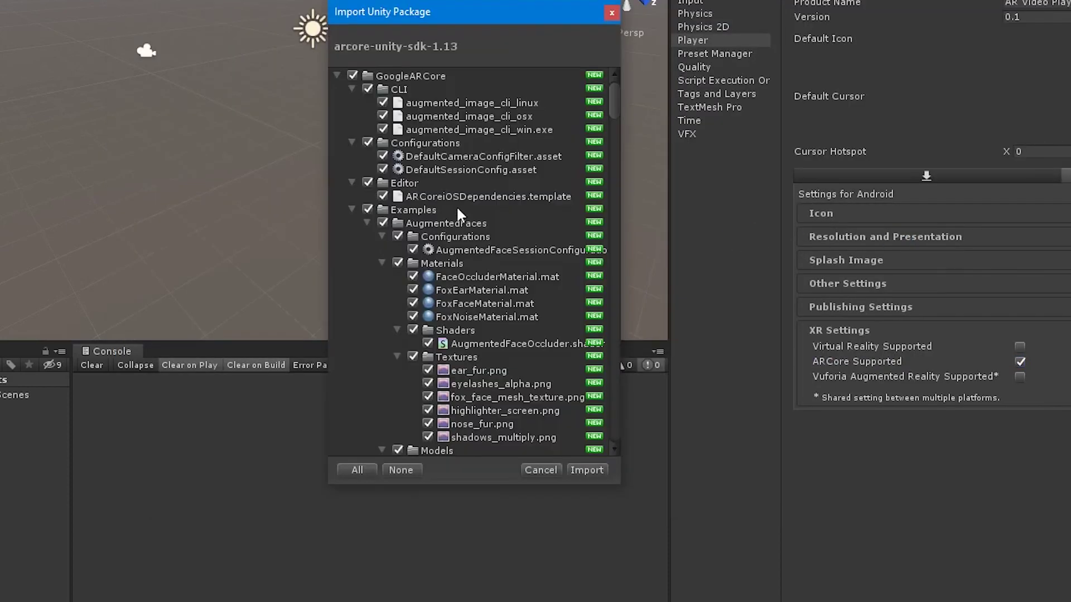
{"action": "scroll", "coordinate": [439, 216], "scroll_direction": "down", "scroll_amount": 10}
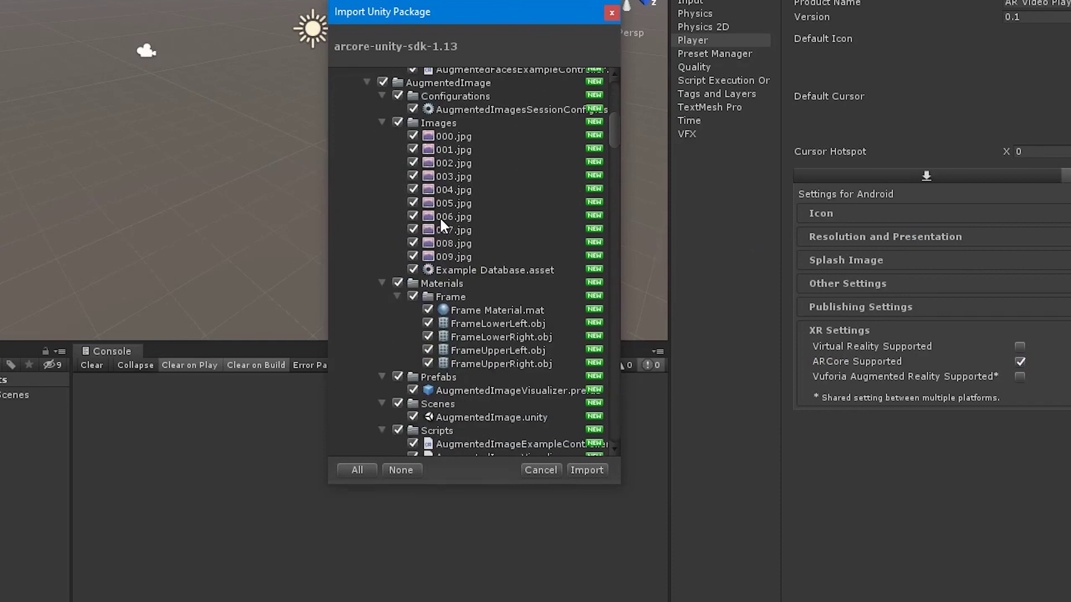
{"action": "left_click", "coordinate": [586, 472]}
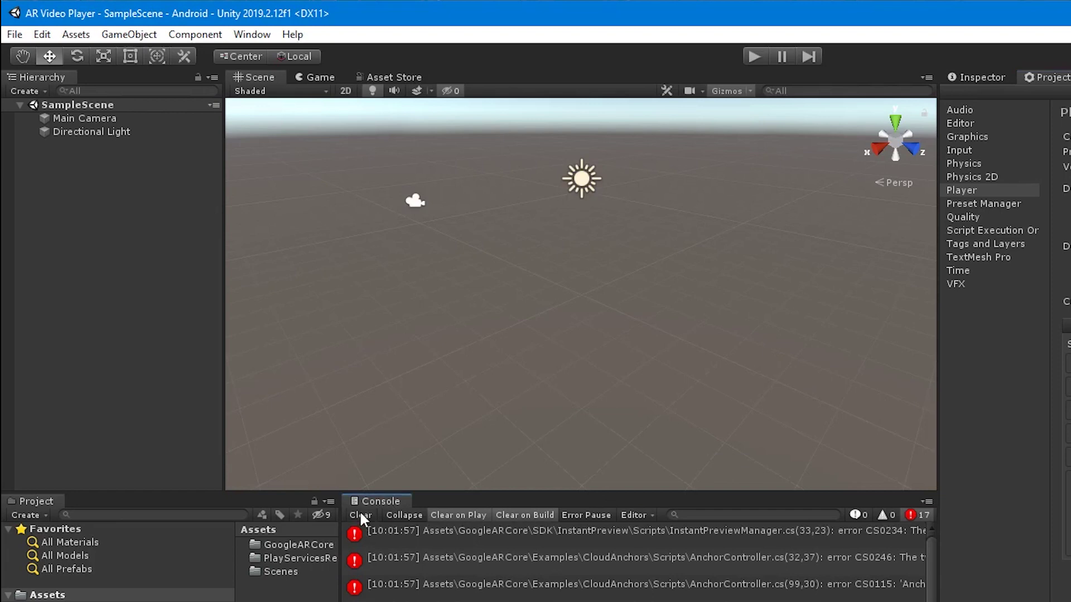
Step: Install the Multiplayer HLAPI 1.0.4 package through the Package Manager
{"action": "left_click", "coordinate": [252, 34]}
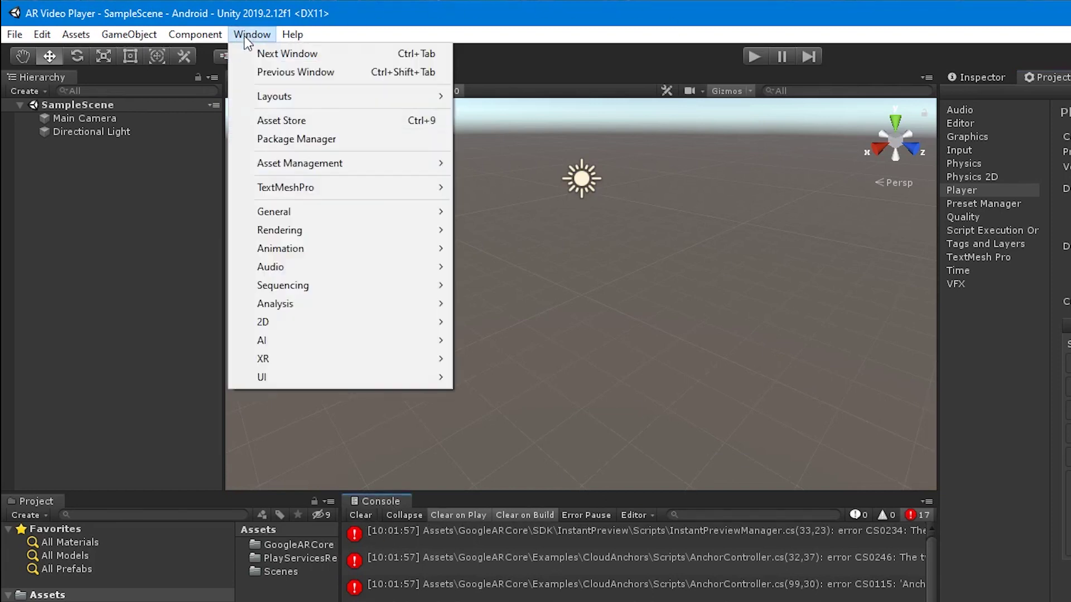
{"action": "left_click", "coordinate": [295, 140]}
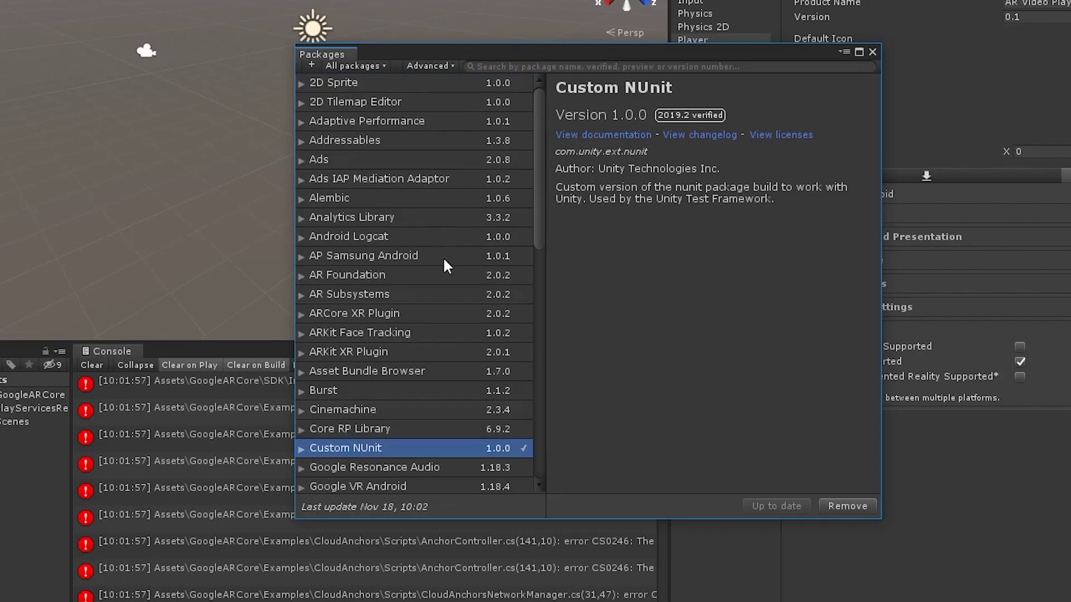
{"action": "scroll", "coordinate": [711, 407], "scroll_direction": "down", "scroll_amount": 5}
{"action": "scroll", "coordinate": [443, 257], "scroll_direction": "down", "scroll_amount": 3}
{"action": "left_click", "coordinate": [394, 376]}
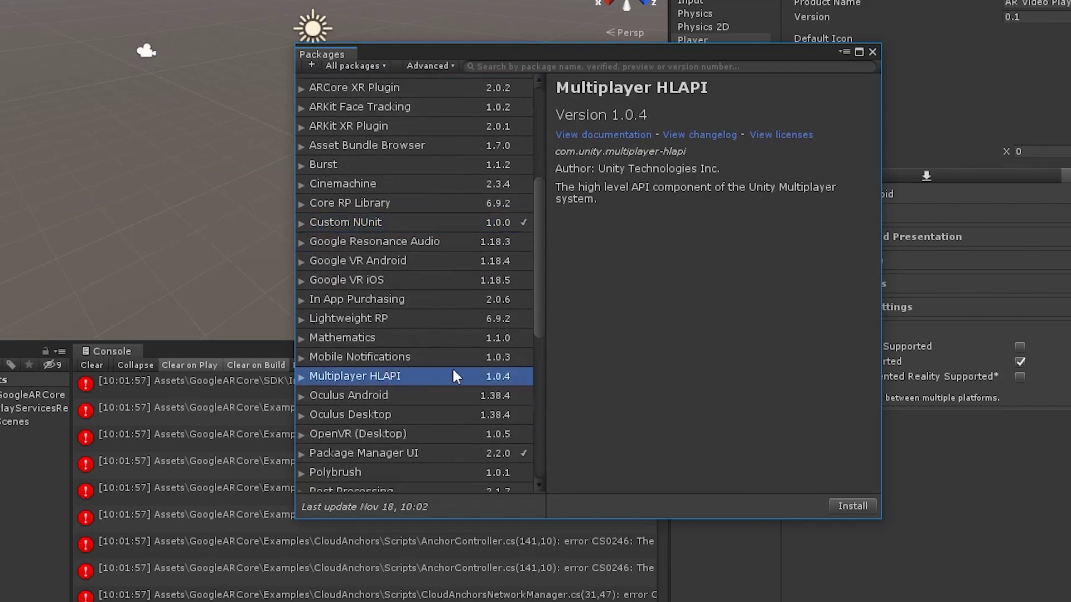
{"action": "left_click", "coordinate": [836, 505]}
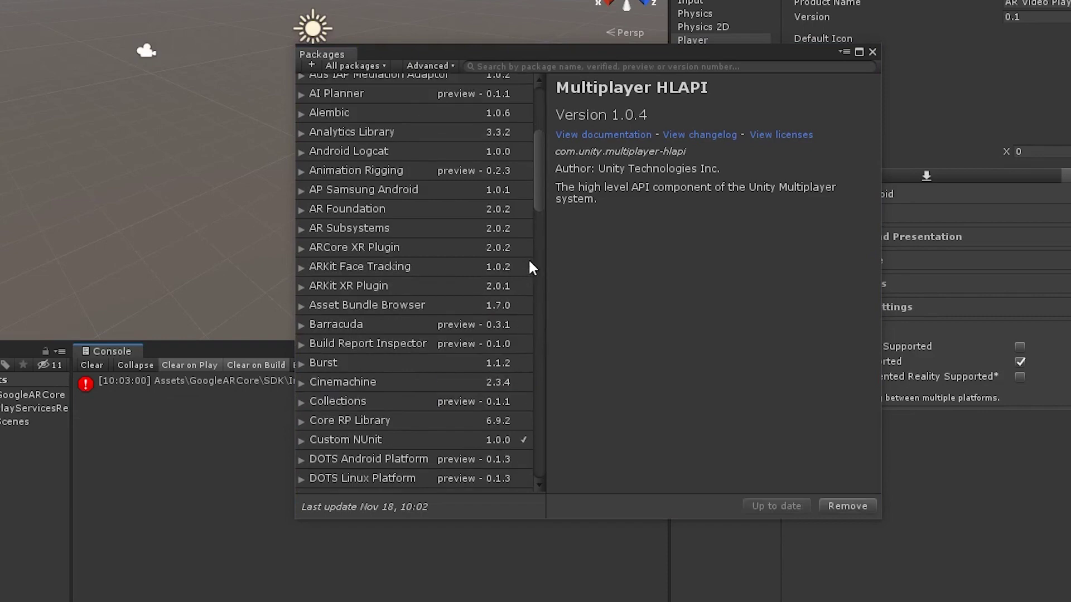
Step: Install the XR Legacy Input Helpers 2.0.6 package and close the Package Manager
{"action": "scroll", "coordinate": [537, 275], "scroll_direction": "down", "scroll_amount": 10}
{"action": "scroll", "coordinate": [537, 406], "scroll_direction": "down", "scroll_amount": 8}
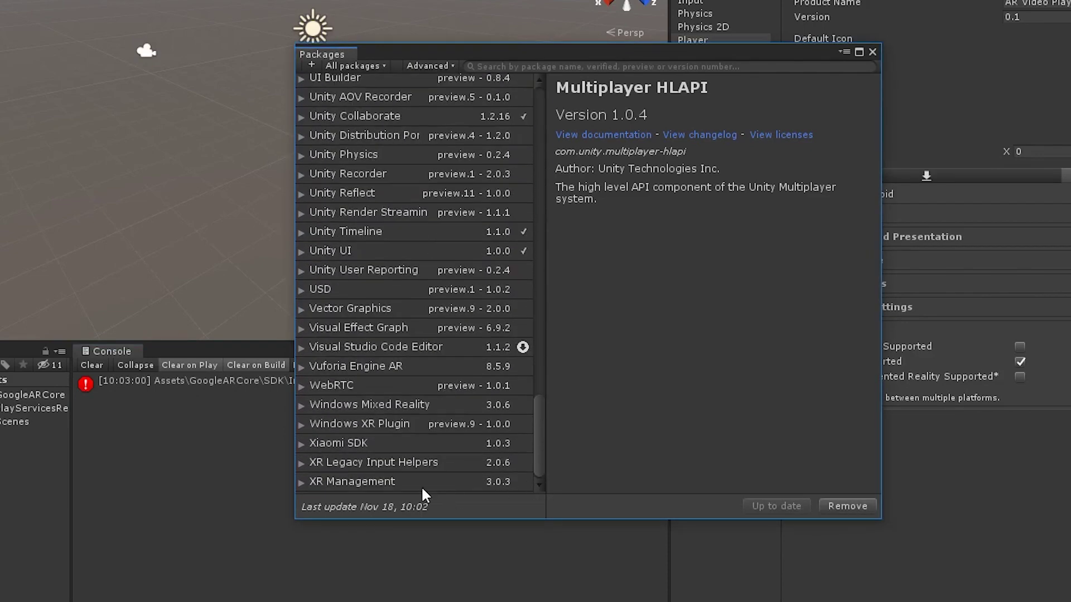
{"action": "left_click", "coordinate": [396, 462]}
{"action": "left_click", "coordinate": [849, 506]}
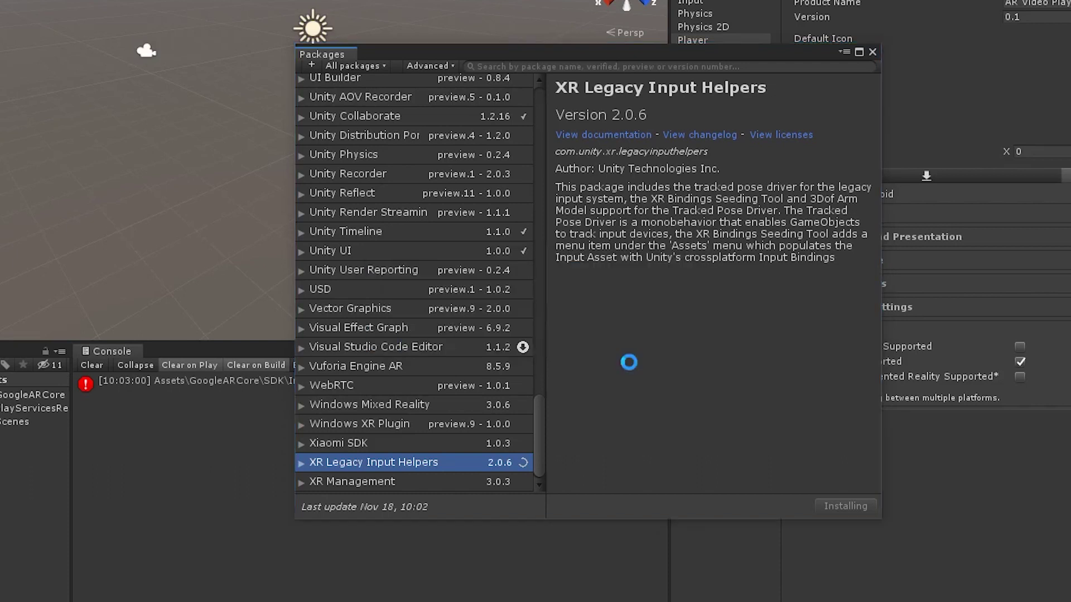
{"action": "left_click", "coordinate": [872, 52]}
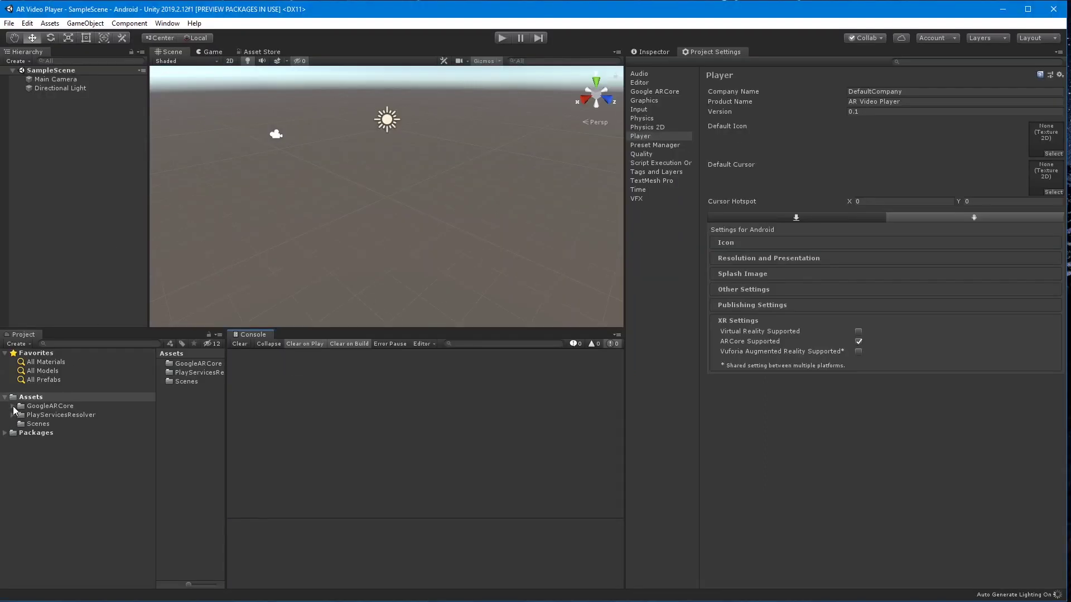
Step: Open the AugmentedImage scene from GoogleARCore > Examples > AugmentedImage > Scenes, widening the asset list to read full names
{"action": "left_click", "coordinate": [14, 408]}
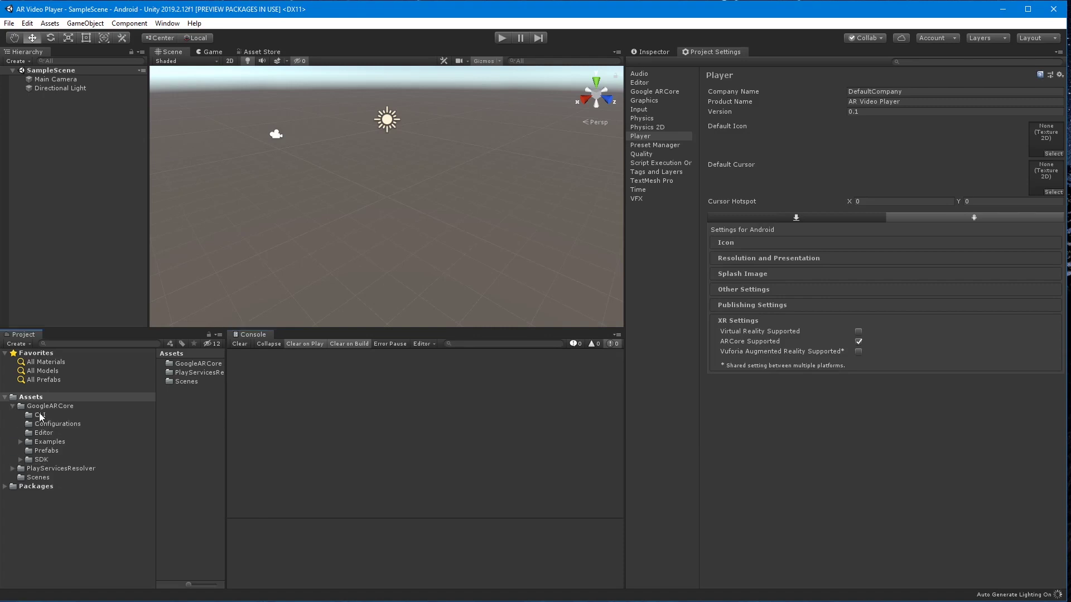
{"action": "left_click", "coordinate": [21, 441]}
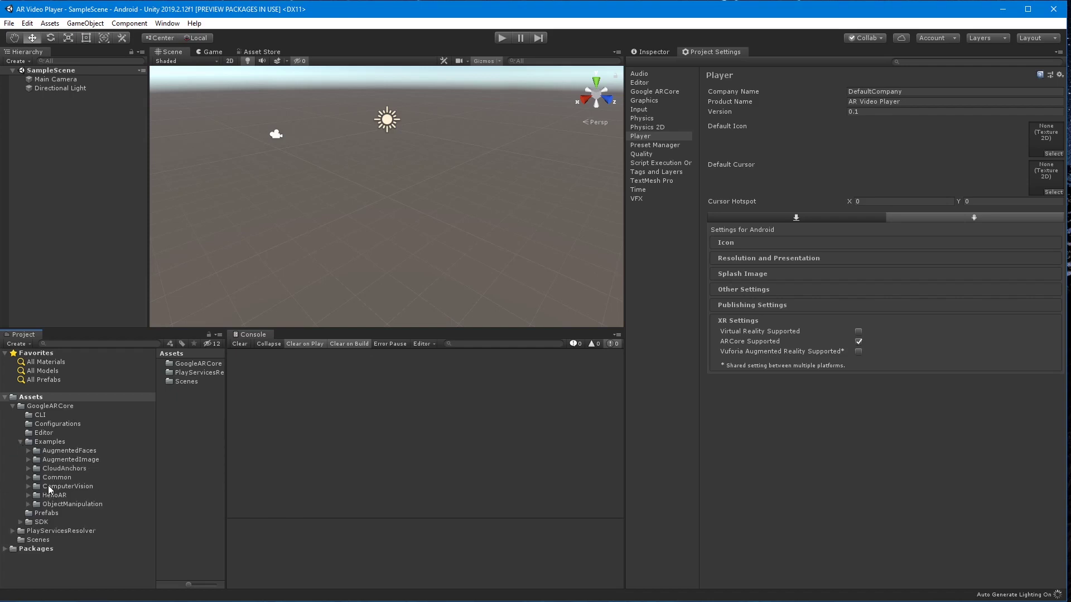
{"action": "left_click", "coordinate": [27, 459]}
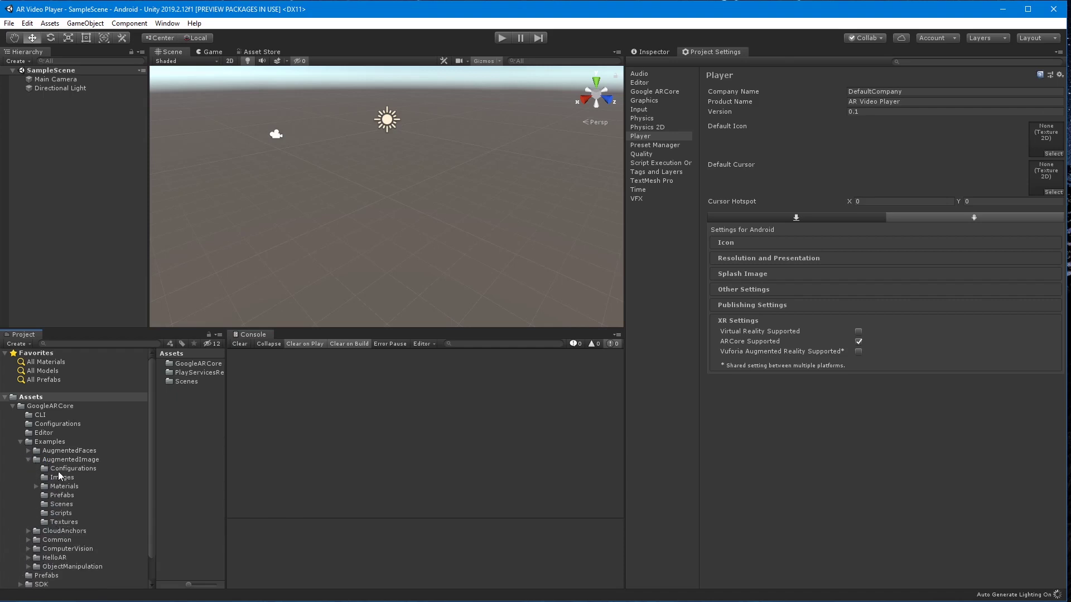
{"action": "left_click", "coordinate": [55, 501]}
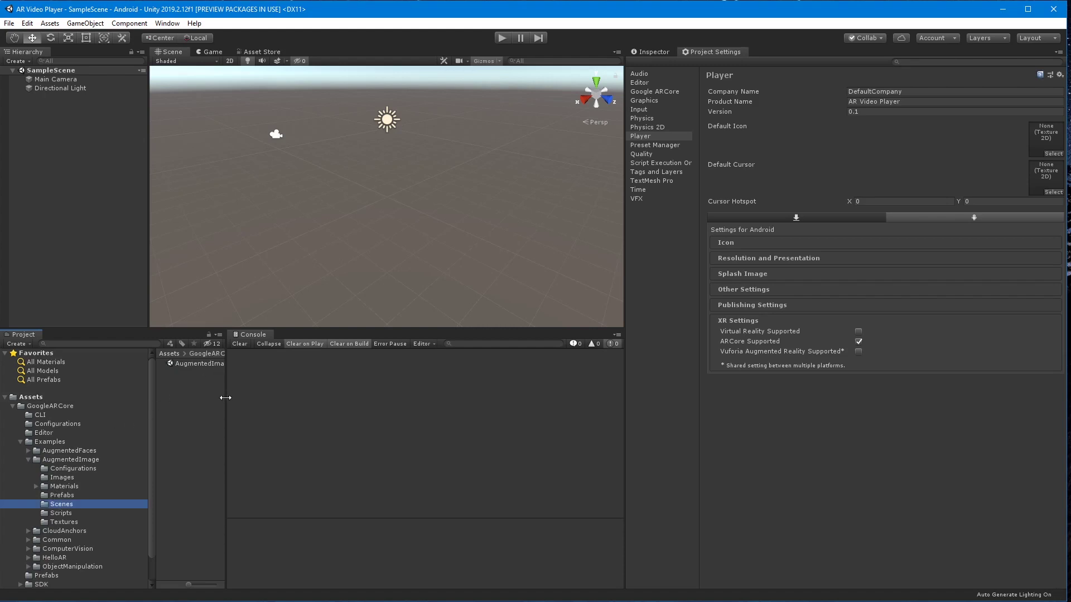
{"action": "left_click_drag", "start_coordinate": [226, 394], "coordinate": [277, 403]}
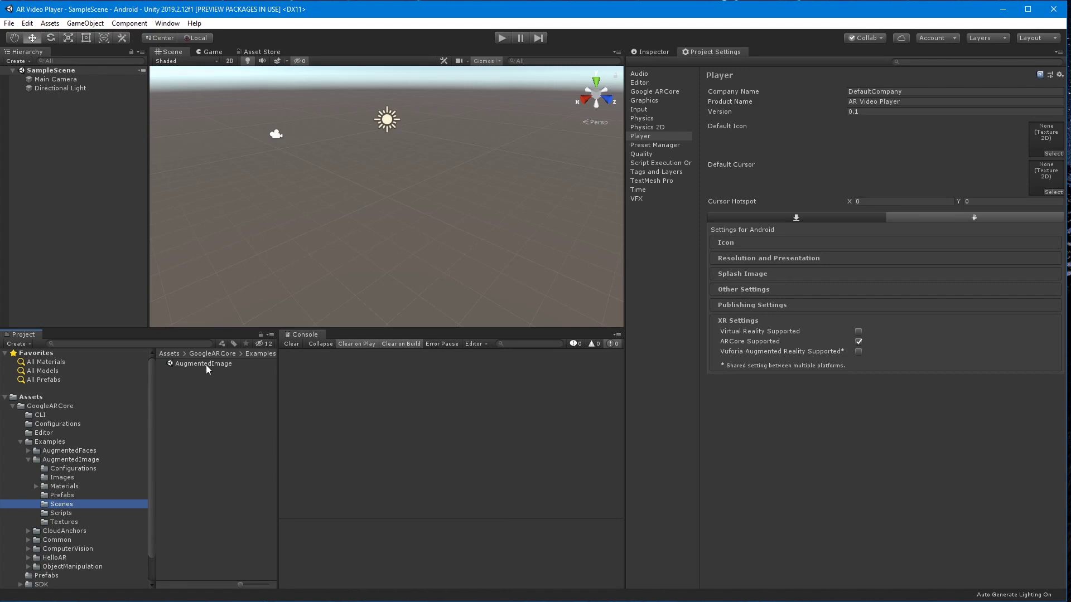
{"action": "double_click", "coordinate": [205, 364]}
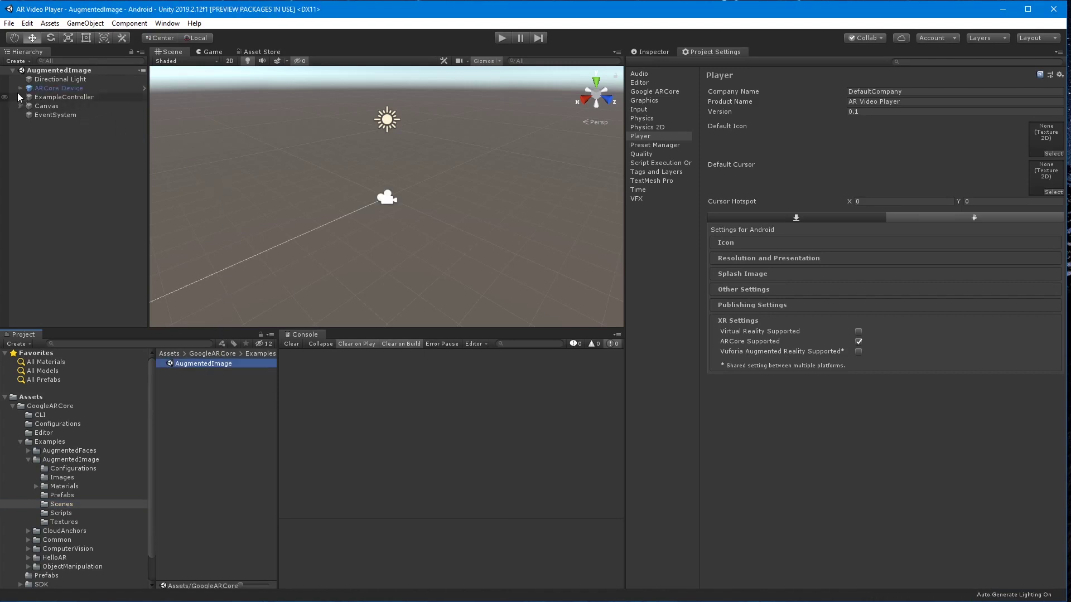
Step: Duplicate the AugmentedImageVisualizer prefab in the AugmentedImage example's Prefabs folder and name the copy AugmentedImageVideo
{"action": "left_click", "coordinate": [61, 496]}
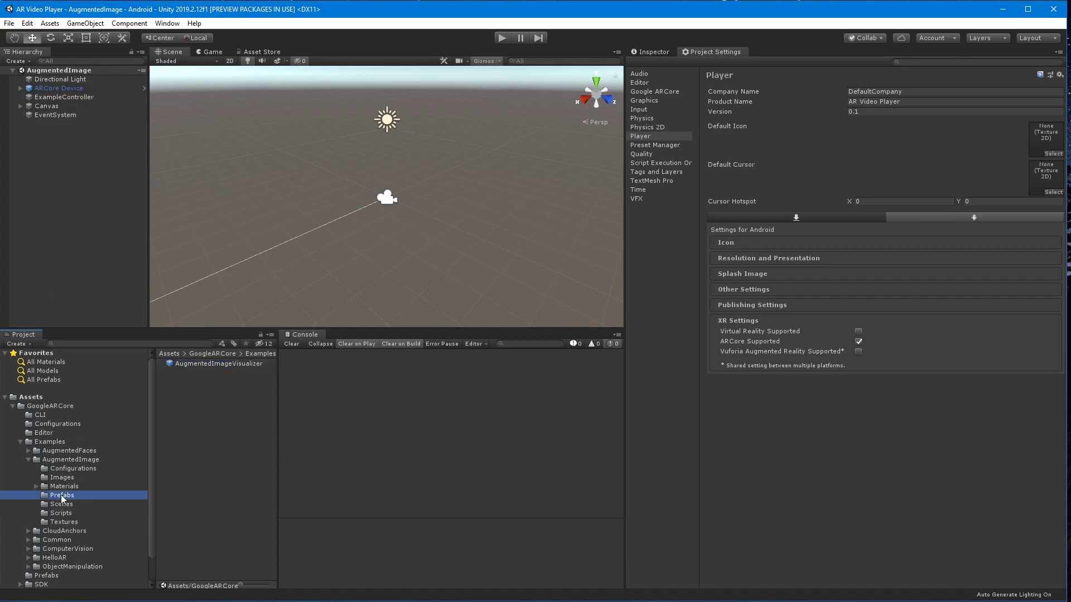
{"action": "left_click", "coordinate": [217, 364]}
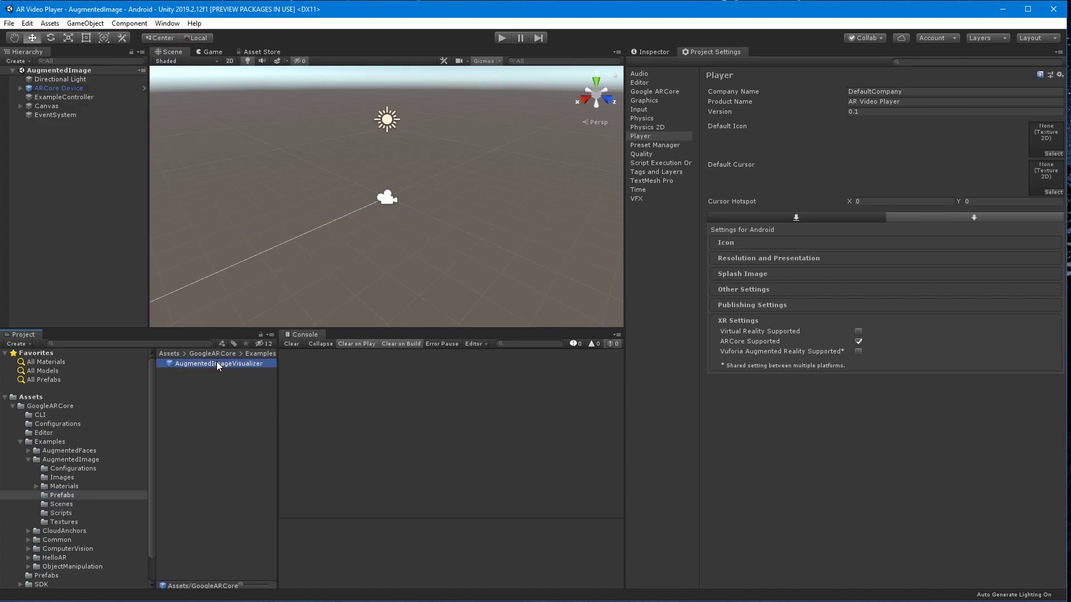
{"action": "key", "text": "ctrl+d"}
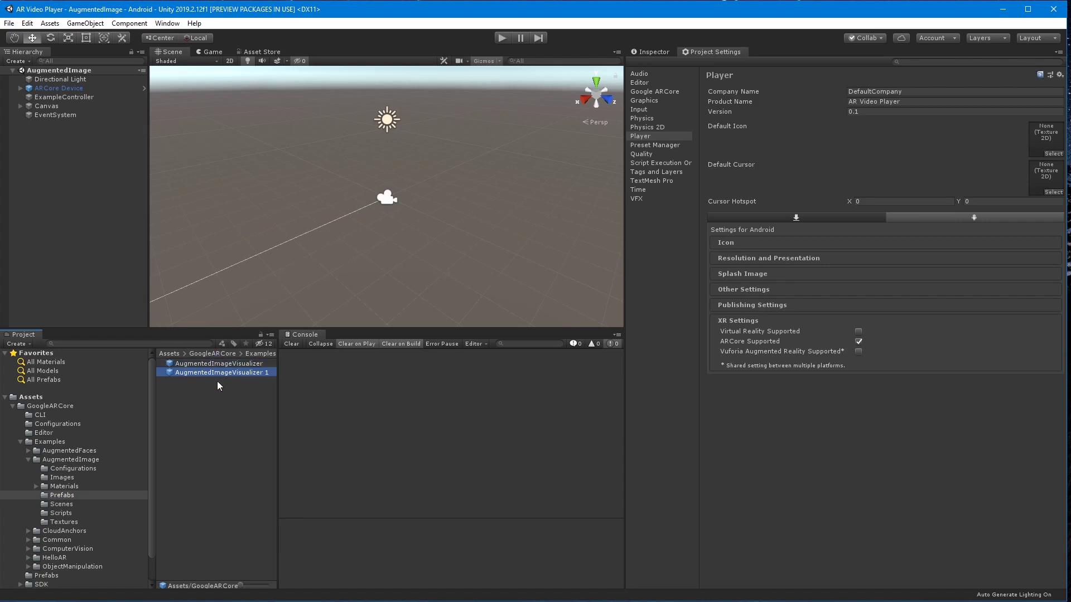
{"action": "left_click", "coordinate": [246, 369]}
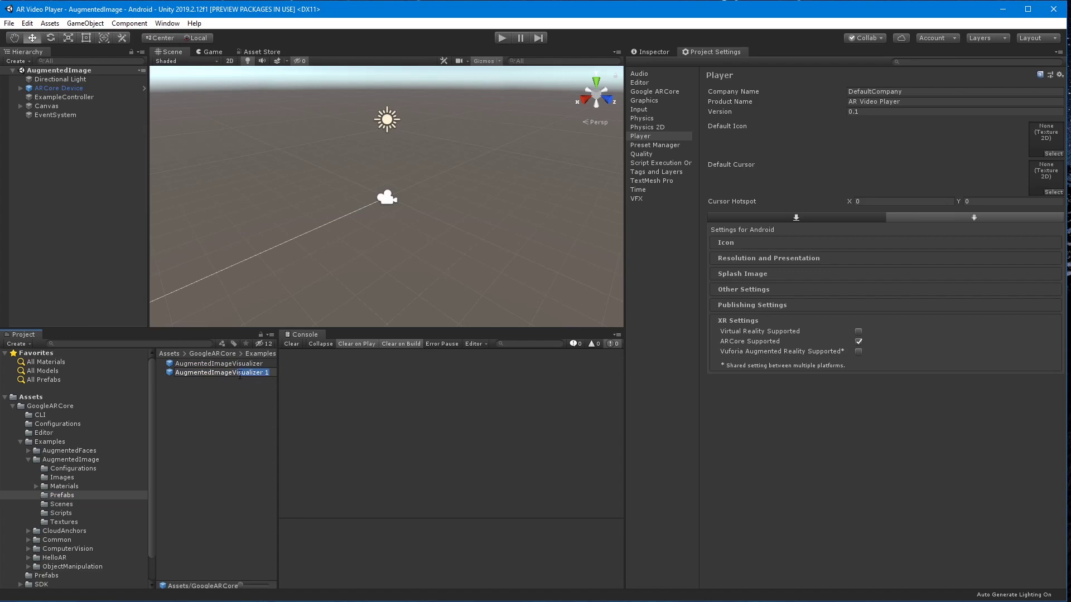
{"action": "type", "text": "deo"}
{"action": "key", "text": "Return"}
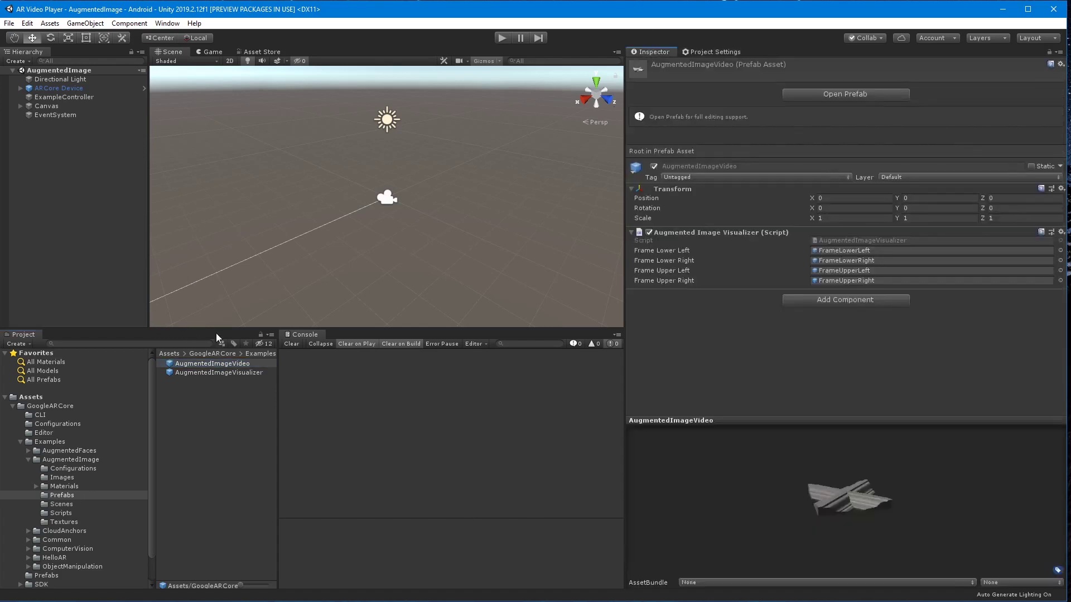
Step: Open the AugmentedImageVideo prefab for editing and open its AugmentedImageVisualizer script in Visual Studio
{"action": "double_click", "coordinate": [210, 363]}
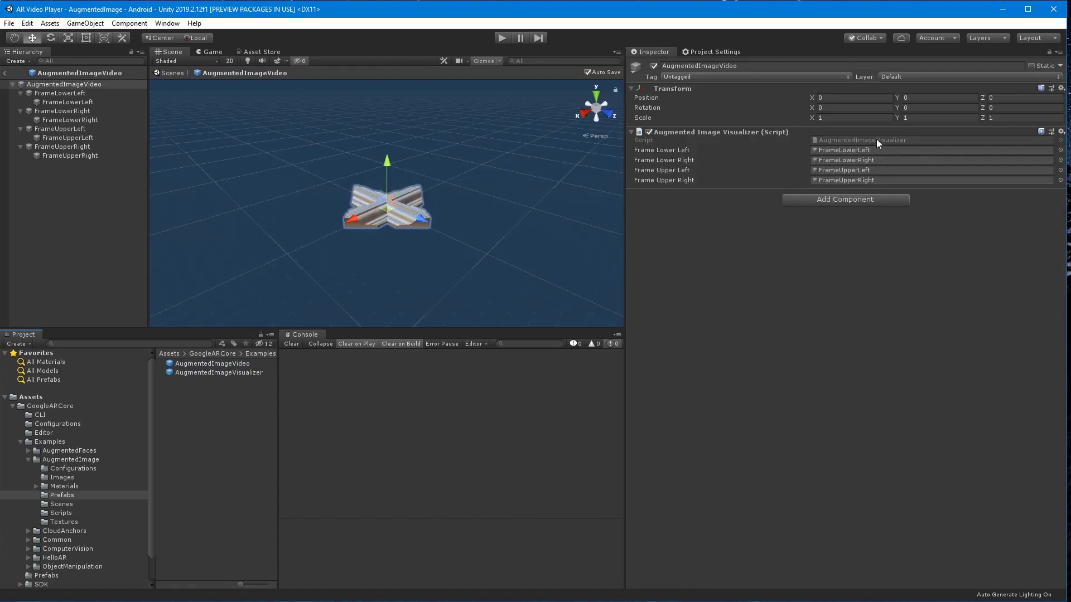
{"action": "double_click", "coordinate": [876, 140]}
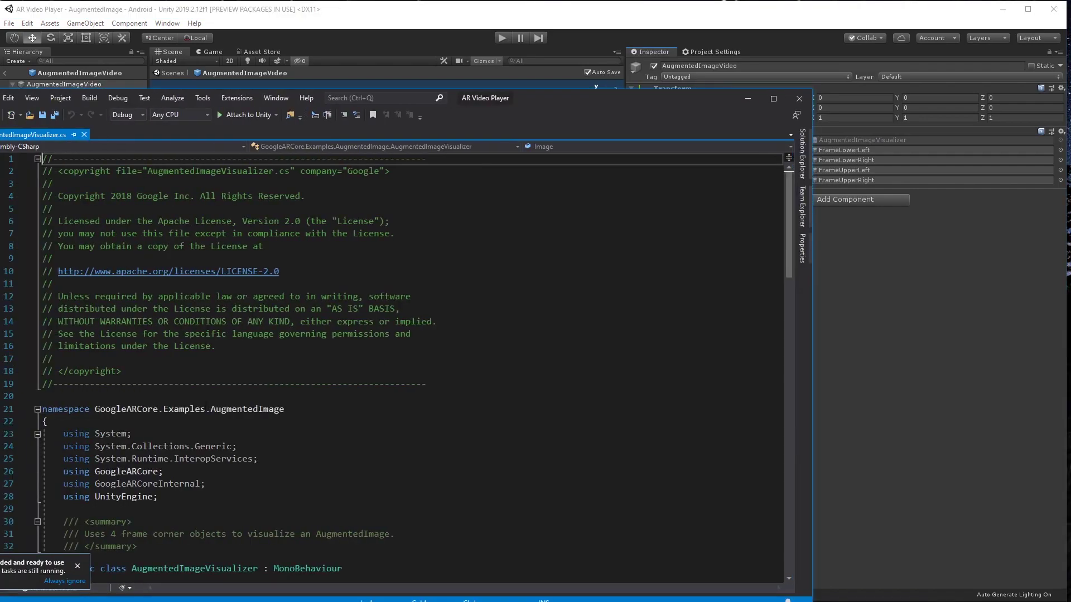
{"action": "left_click_drag", "start_coordinate": [561, 99], "coordinate": [711, 68]}
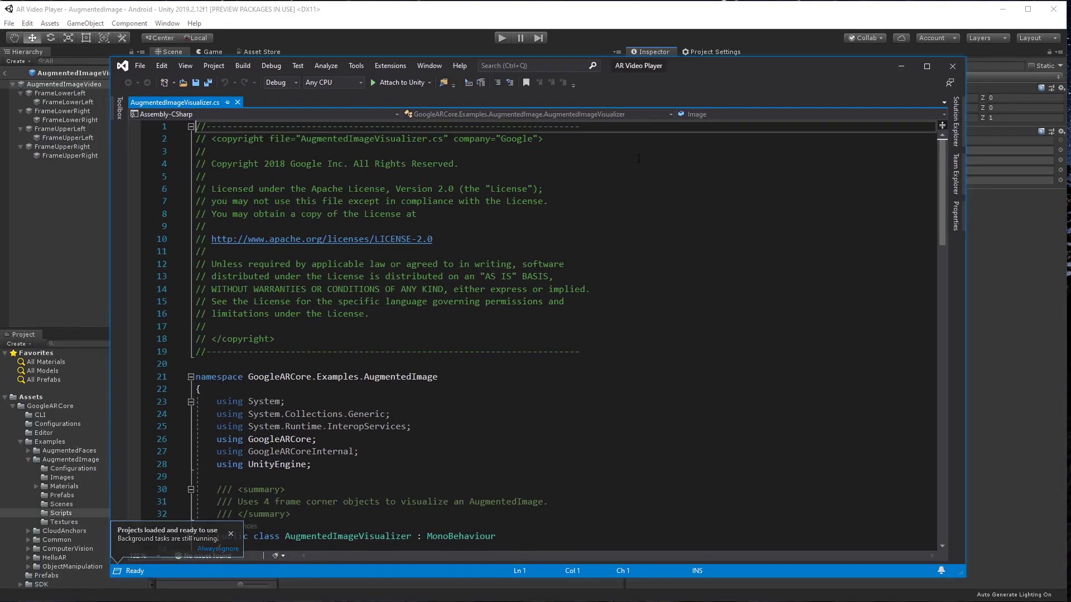
Step: Declare a public GameObject field named playerCanvas below the FrameUpperRight field in the AugmentedImageVisualizer script
{"action": "scroll", "coordinate": [349, 436], "scroll_direction": "down", "scroll_amount": 12}
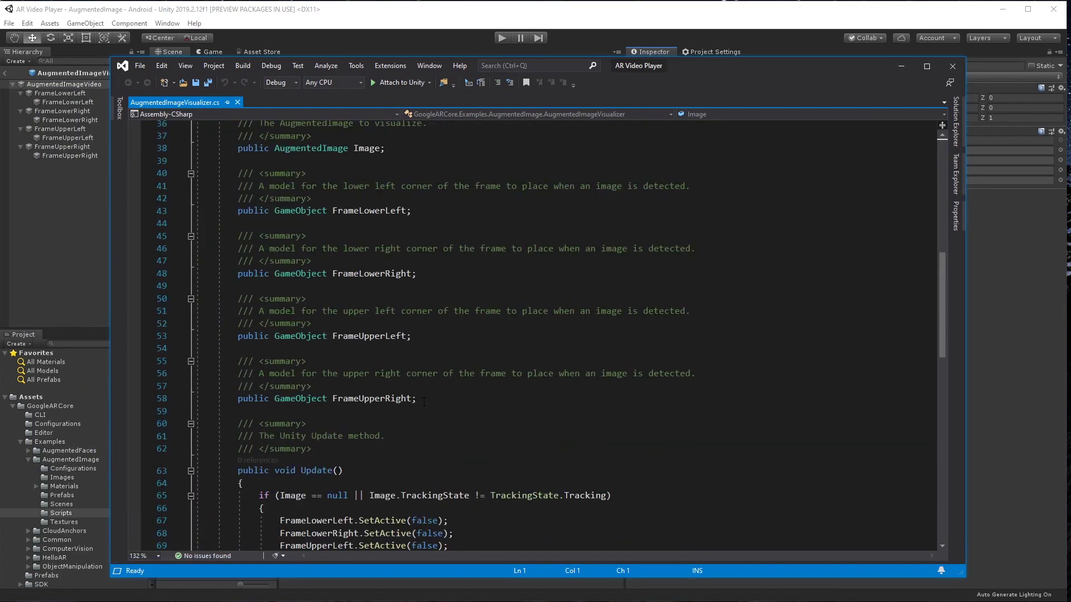
{"action": "left_click_drag", "start_coordinate": [419, 400], "coordinate": [424, 392]}
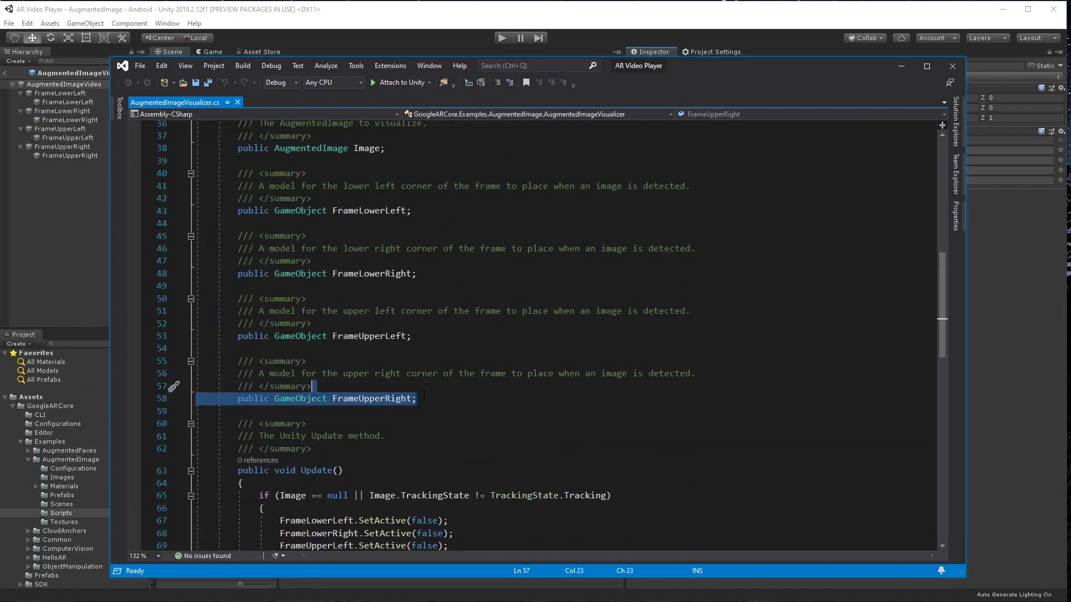
{"action": "left_click", "coordinate": [431, 400]}
{"action": "key", "text": "ctrl+d"}
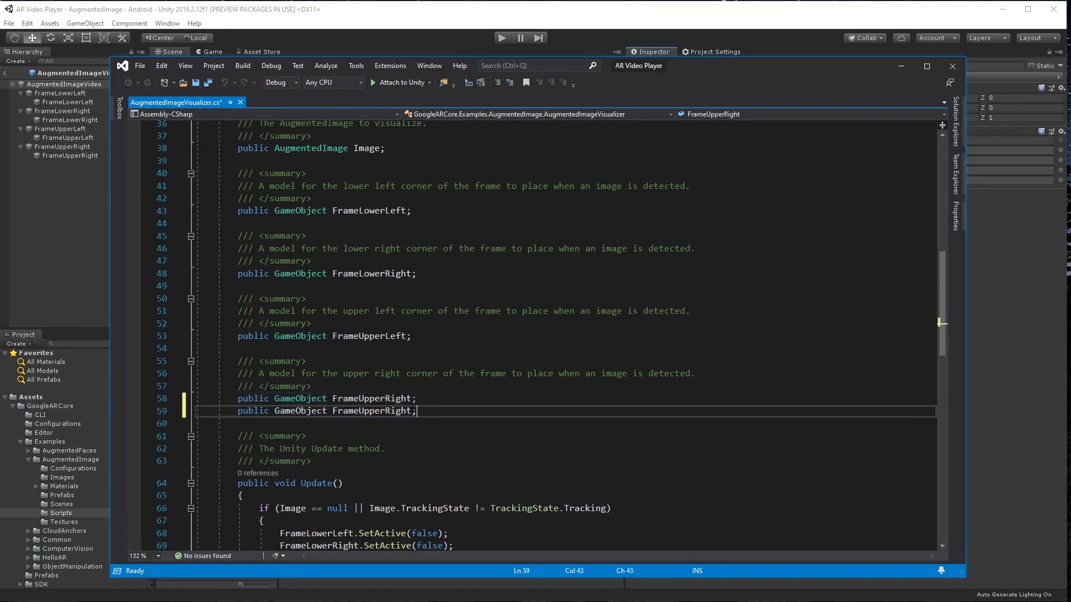
{"action": "key", "text": "Up"}
{"action": "key", "text": "Return"}
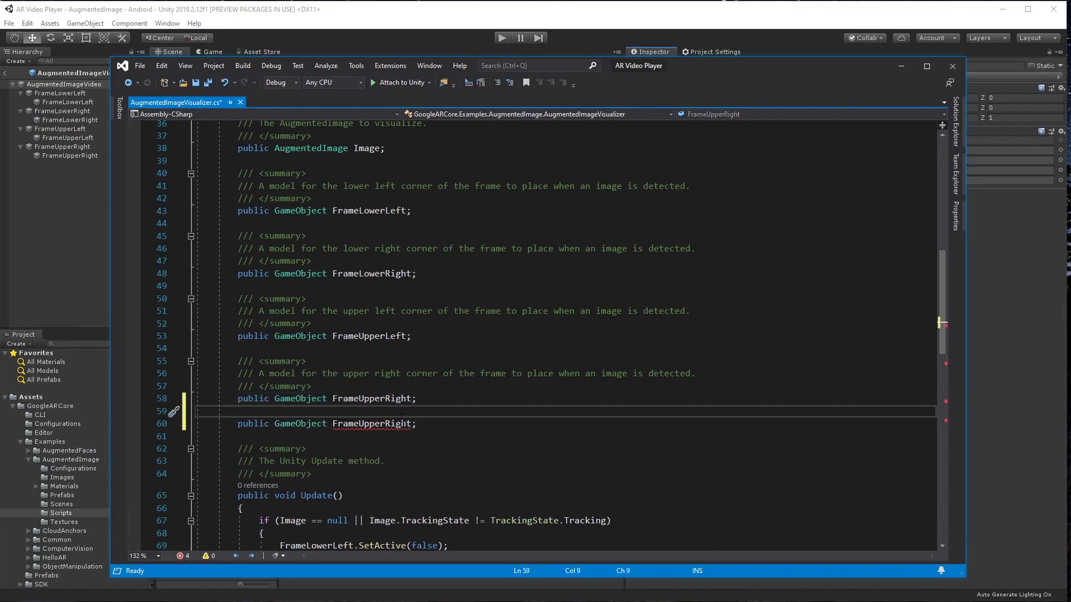
{"action": "left_click_drag", "start_coordinate": [413, 424], "coordinate": [335, 423]}
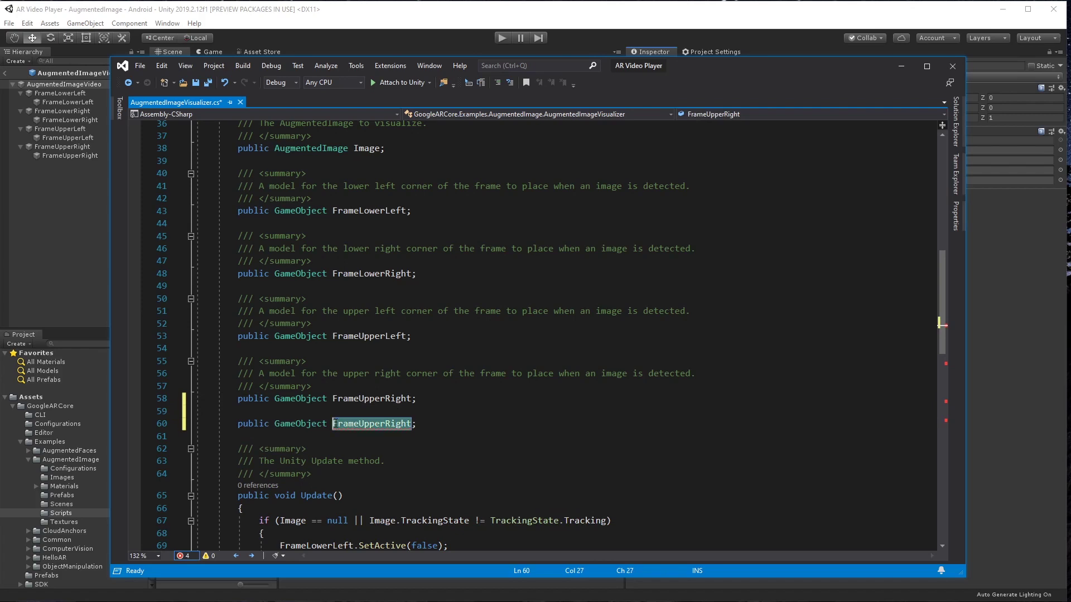
{"action": "type", "text": "pla"}
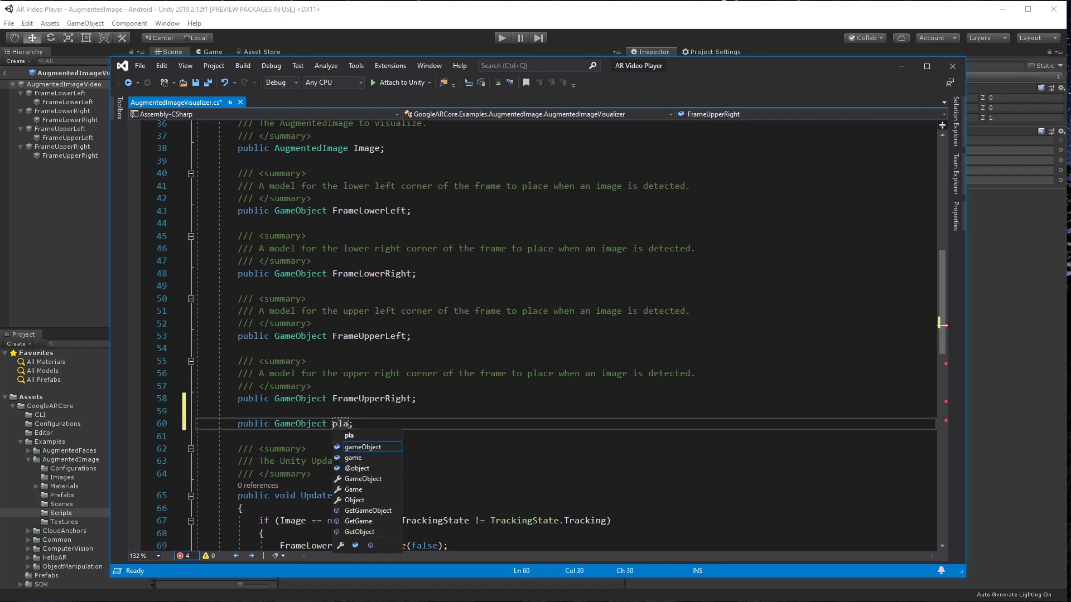
{"action": "type", "text": "yer"}
{"action": "type", "text": "Can"}
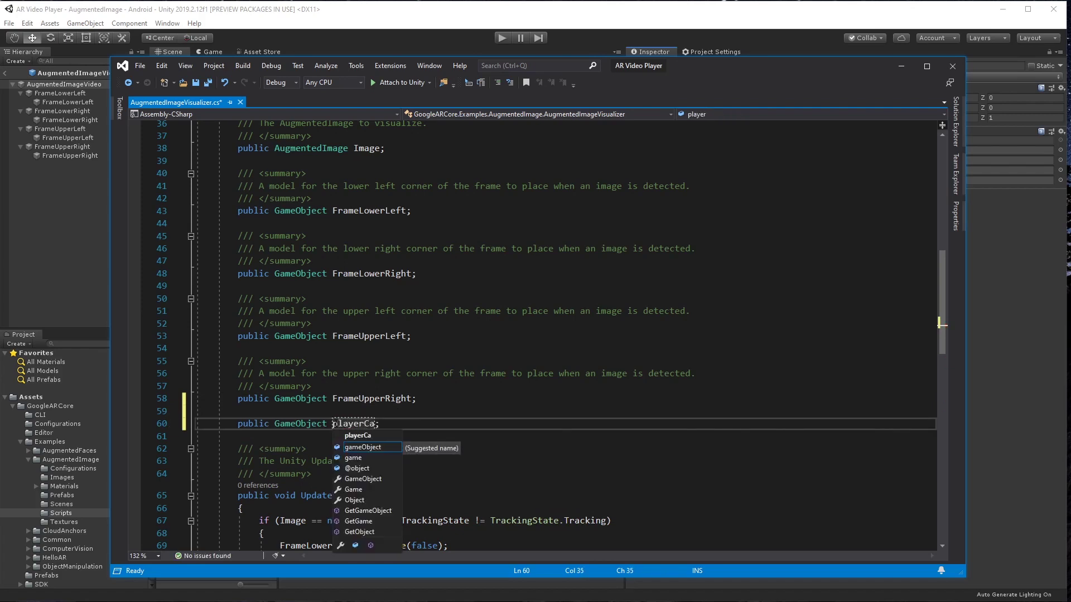
{"action": "type", "text": "vas"}
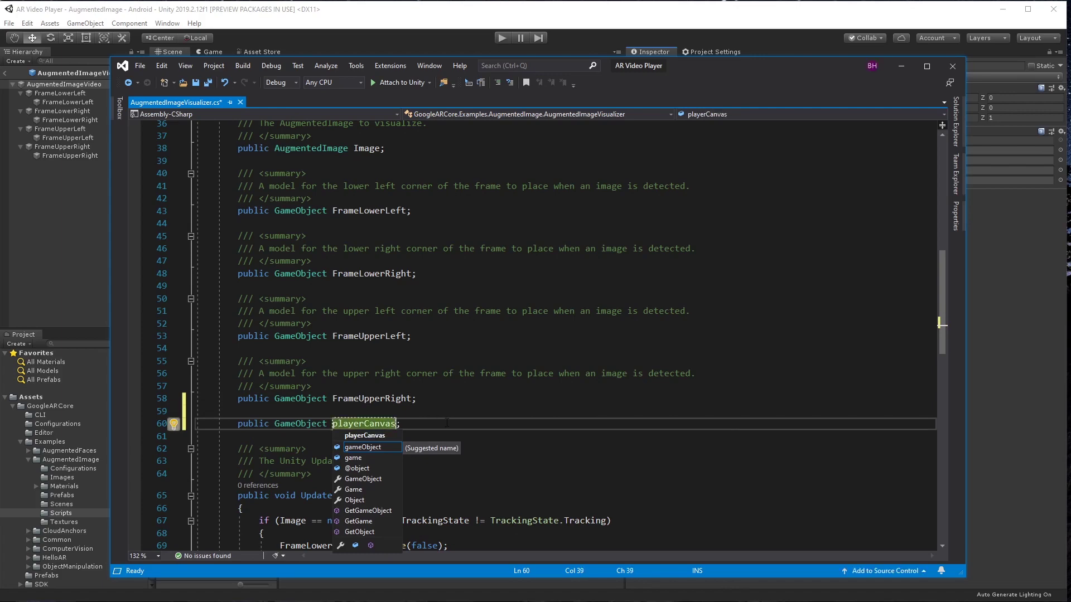
Step: Add playerCanvas.SetActive(false) after the FrameUpperRight line in the Update method's not-tracking block
{"action": "scroll", "coordinate": [447, 423], "scroll_direction": "down", "scroll_amount": 2}
{"action": "scroll", "coordinate": [447, 423], "scroll_direction": "down", "scroll_amount": 4}
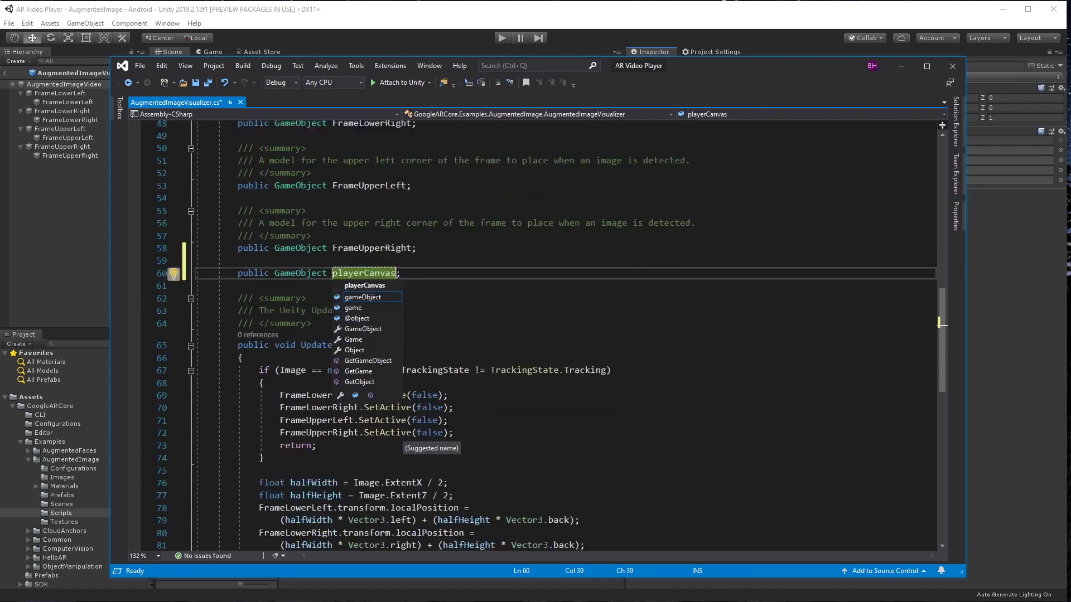
{"action": "left_click_drag", "start_coordinate": [463, 362], "coordinate": [464, 346]}
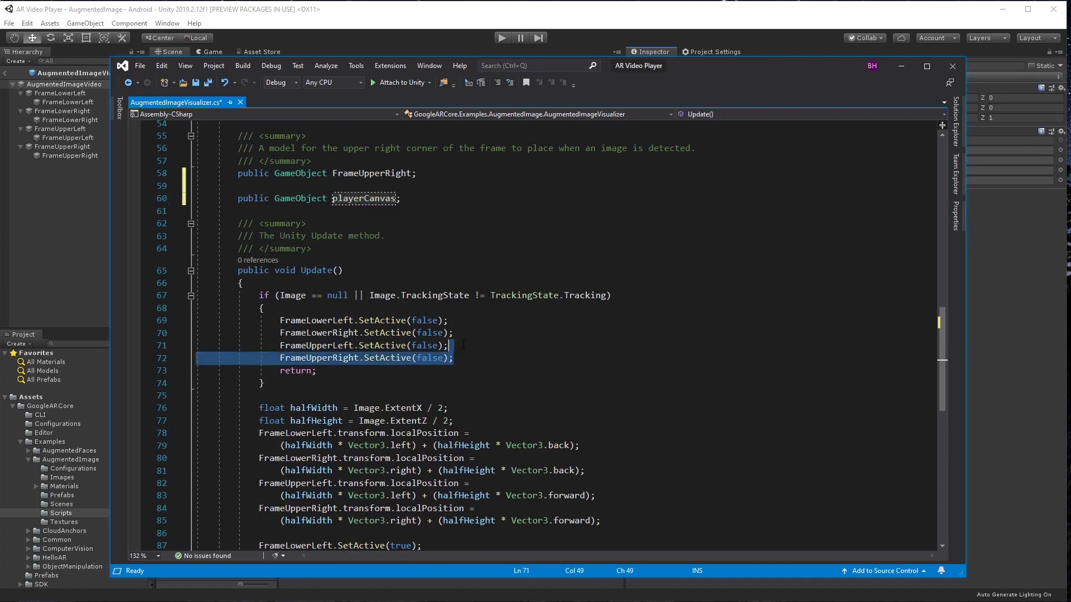
{"action": "left_click", "coordinate": [461, 360]}
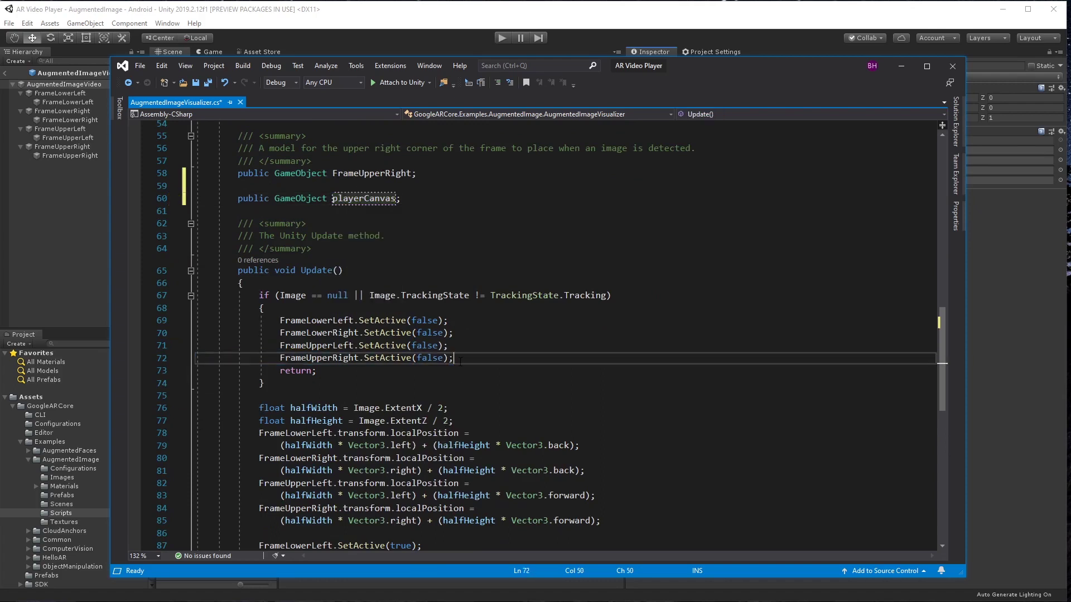
{"action": "key", "text": "ctrl+d"}
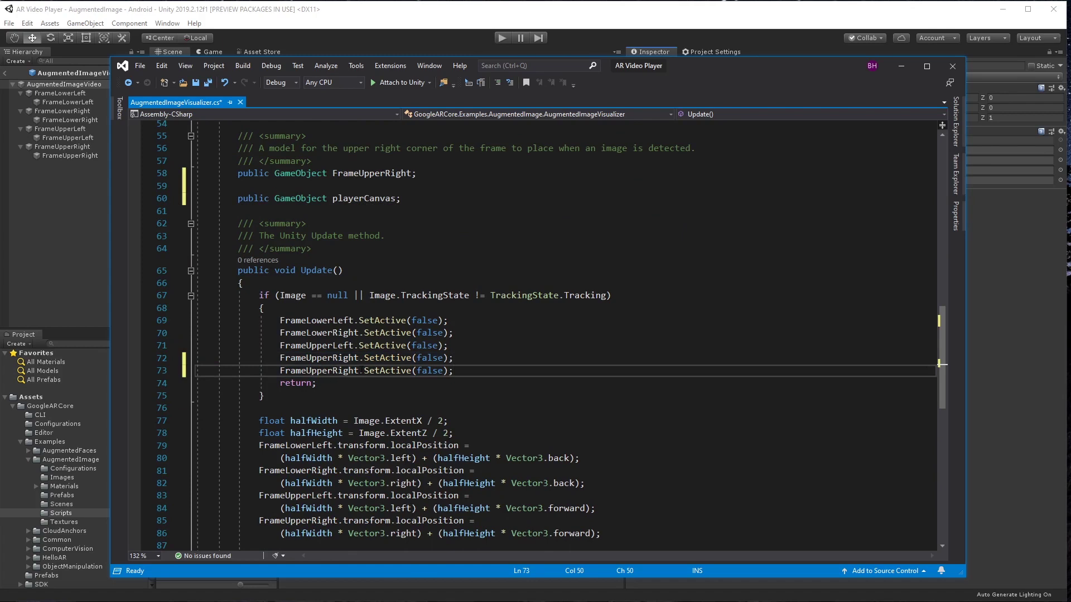
{"action": "left_click_drag", "start_coordinate": [360, 370], "coordinate": [281, 371]}
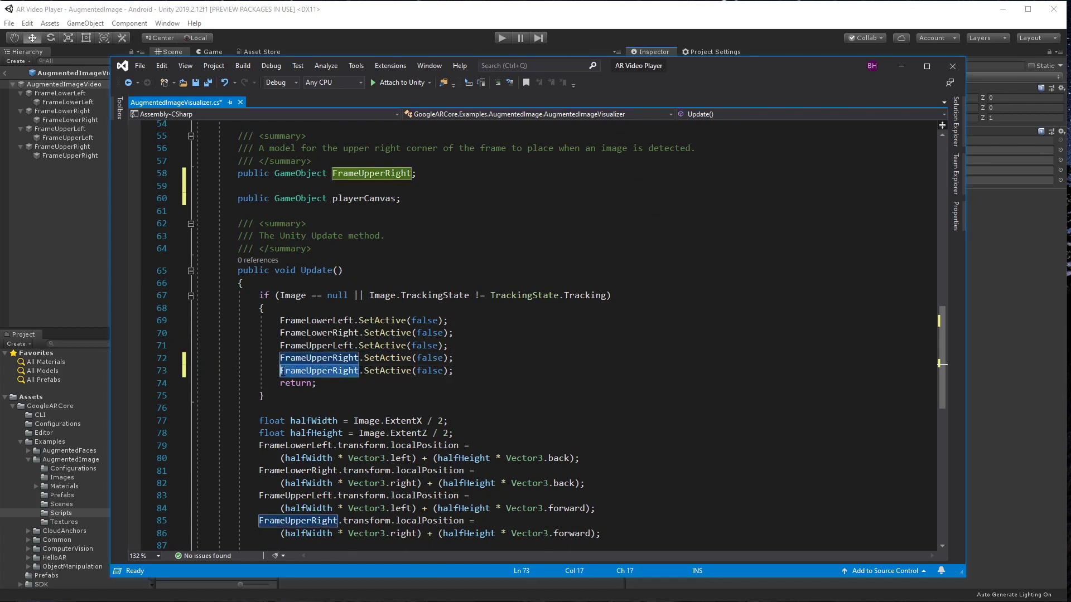
{"action": "type", "text": "player"}
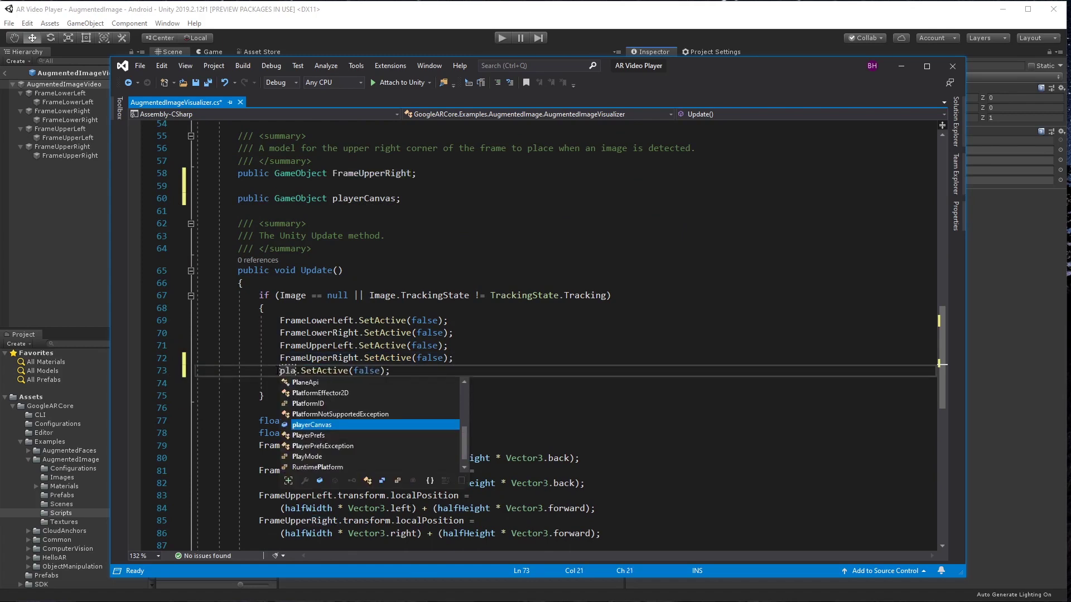
{"action": "key", "text": "Tab"}
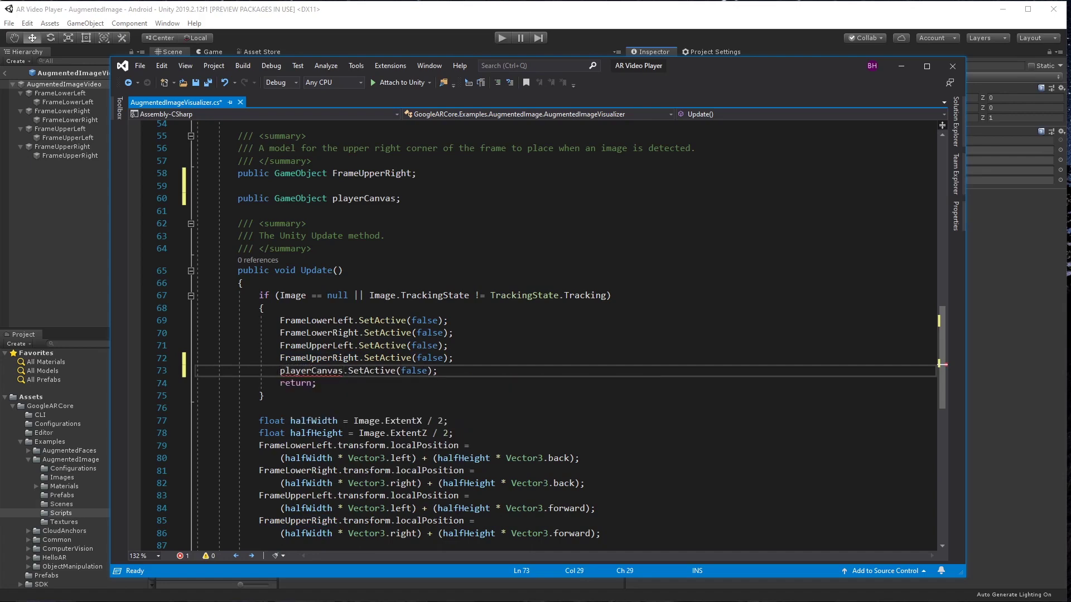
Step: Add playerCanvas.SetActive(true) after the last FrameUpperRight line at the end of Update and save the script
{"action": "scroll", "coordinate": [535, 334], "scroll_direction": "down", "scroll_amount": 5}
{"action": "left_click", "coordinate": [428, 408]}
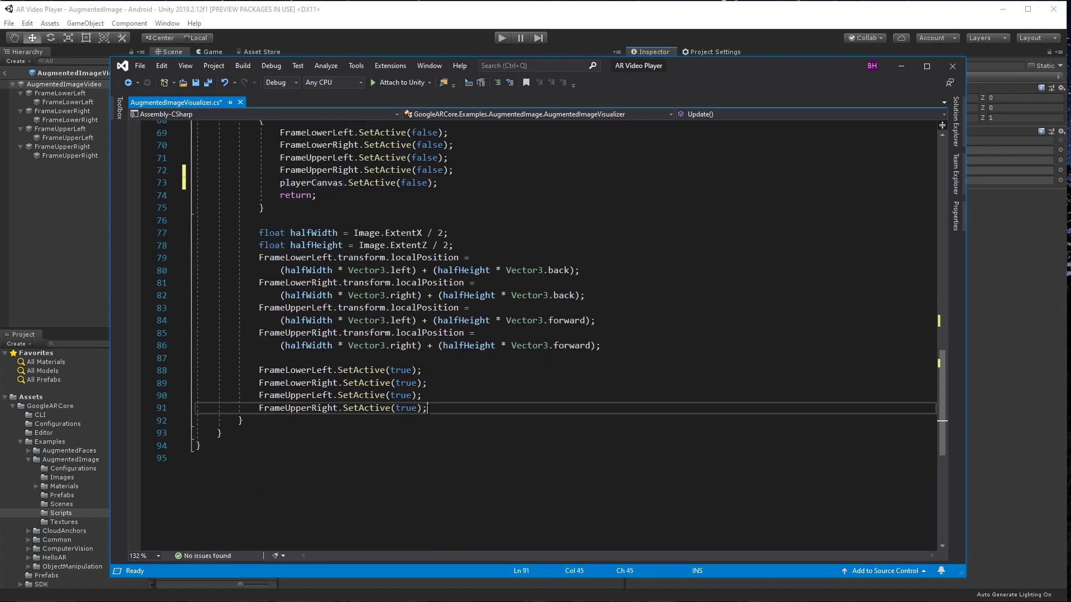
{"action": "left_click_drag", "start_coordinate": [443, 183], "coordinate": [481, 173]}
{"action": "key", "text": "ctrl+c"}
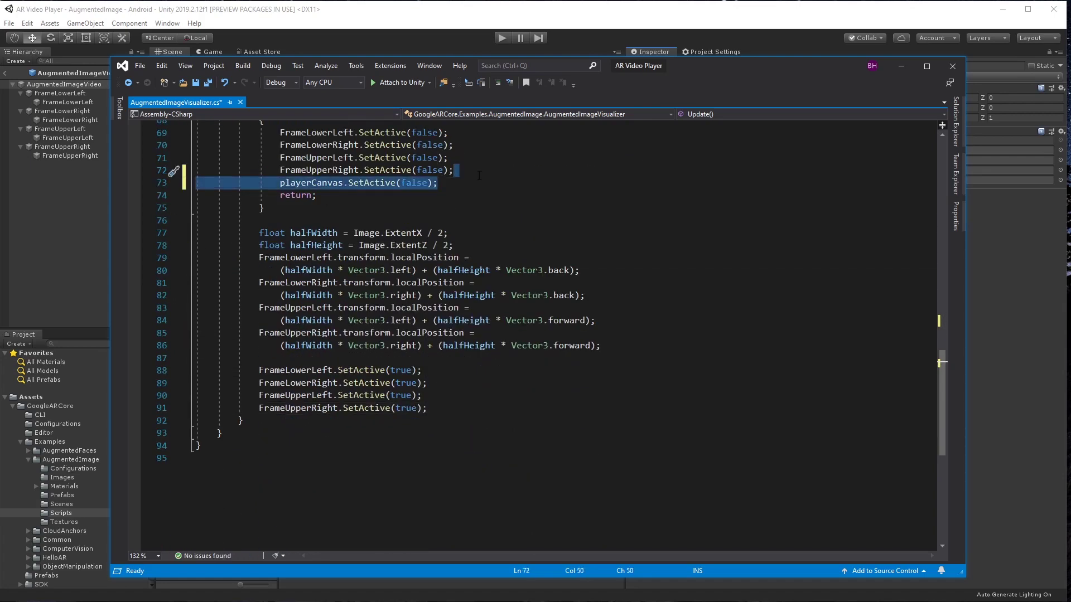
{"action": "left_click", "coordinate": [442, 408]}
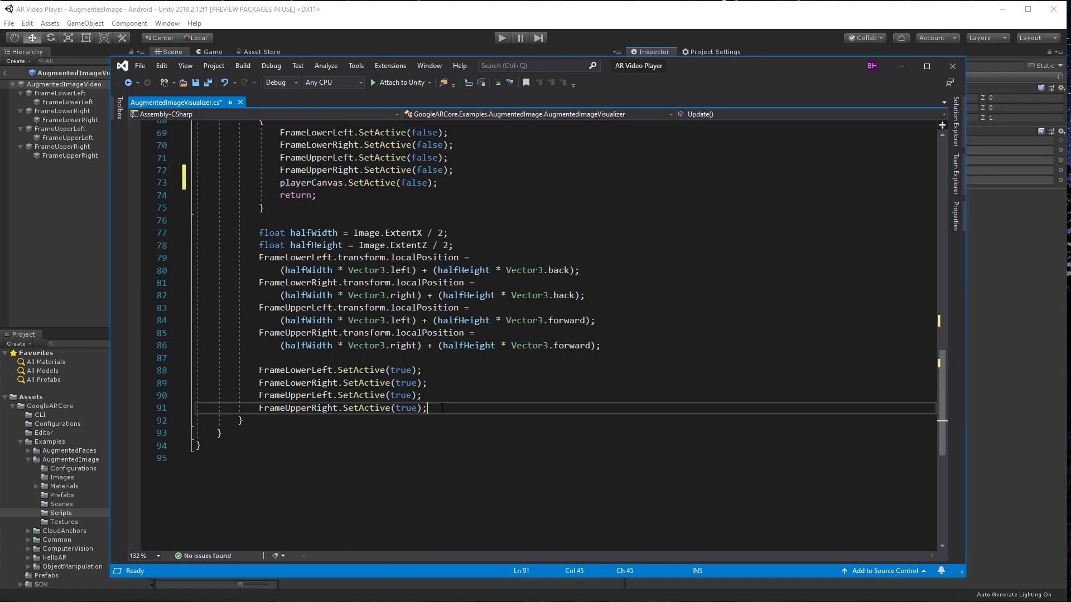
{"action": "key", "text": "ctrl+v"}
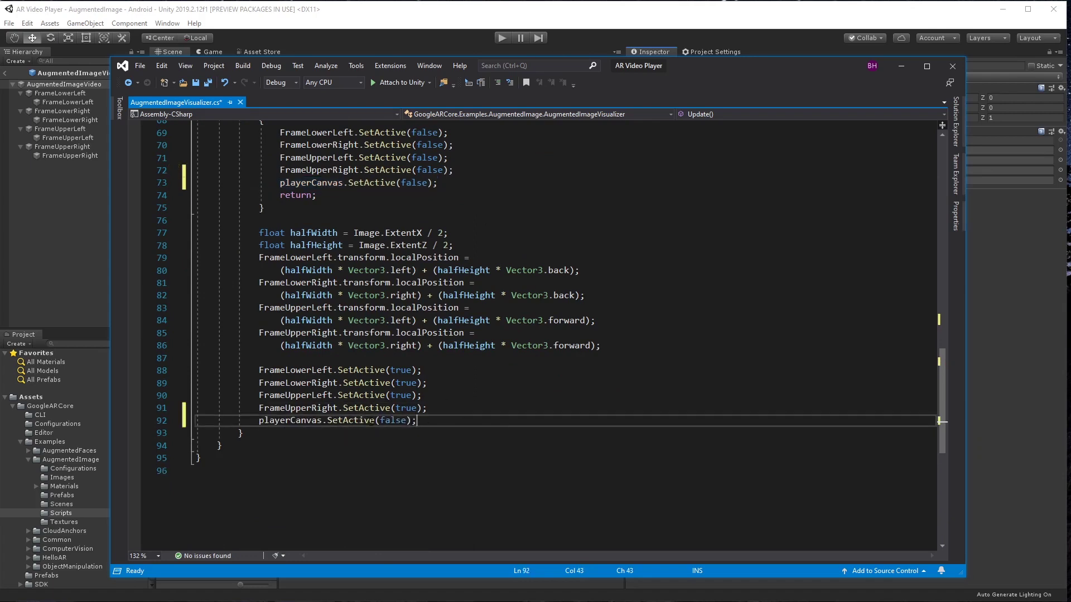
{"action": "double_click", "coordinate": [400, 421]}
{"action": "type", "text": "true"}
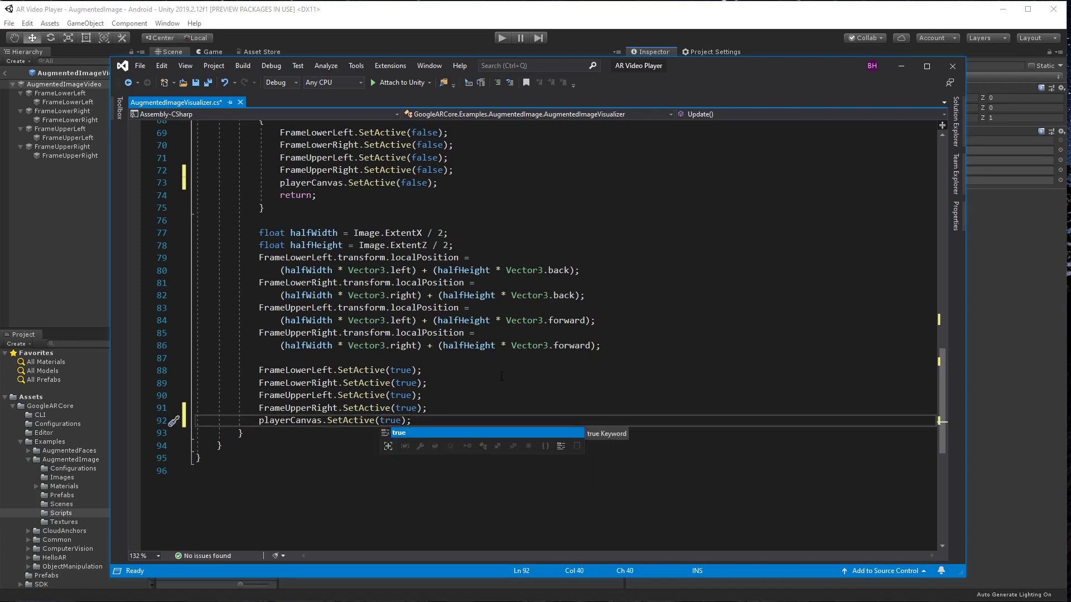
{"action": "key", "text": "Escape"}
{"action": "key", "text": "ctrl+s"}
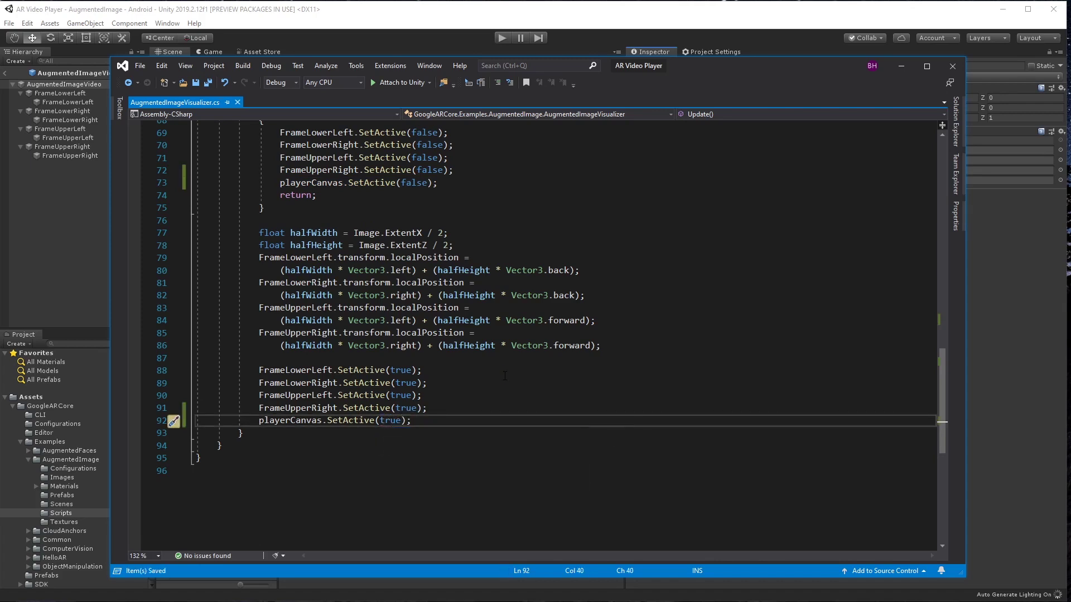
Step: Switch to Unity, add a UI Canvas under the AugmentedImageVideo root object and set its render mode to World Space
{"action": "scroll", "coordinate": [505, 375], "scroll_direction": "up", "scroll_amount": 4}
{"action": "scroll", "coordinate": [506, 375], "scroll_direction": "up", "scroll_amount": 7}
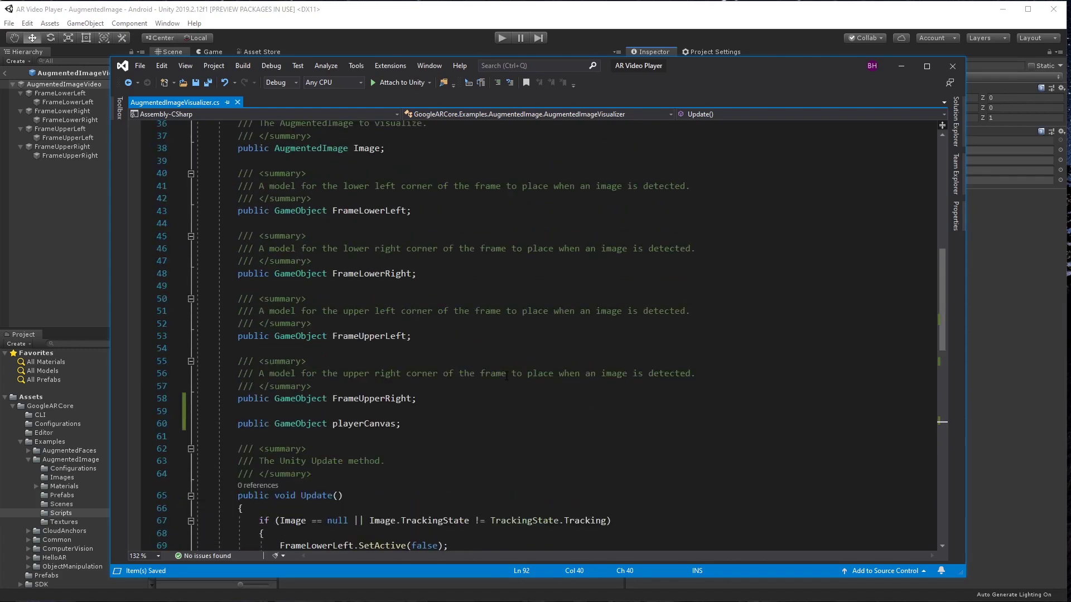
{"action": "left_click", "coordinate": [378, 12]}
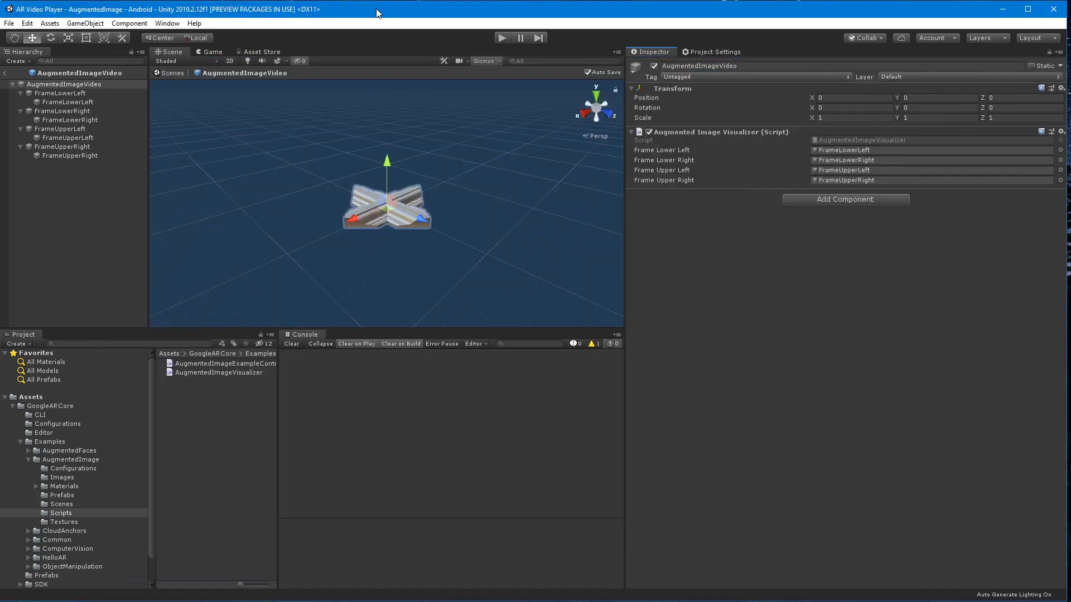
{"action": "right_click", "coordinate": [61, 85]}
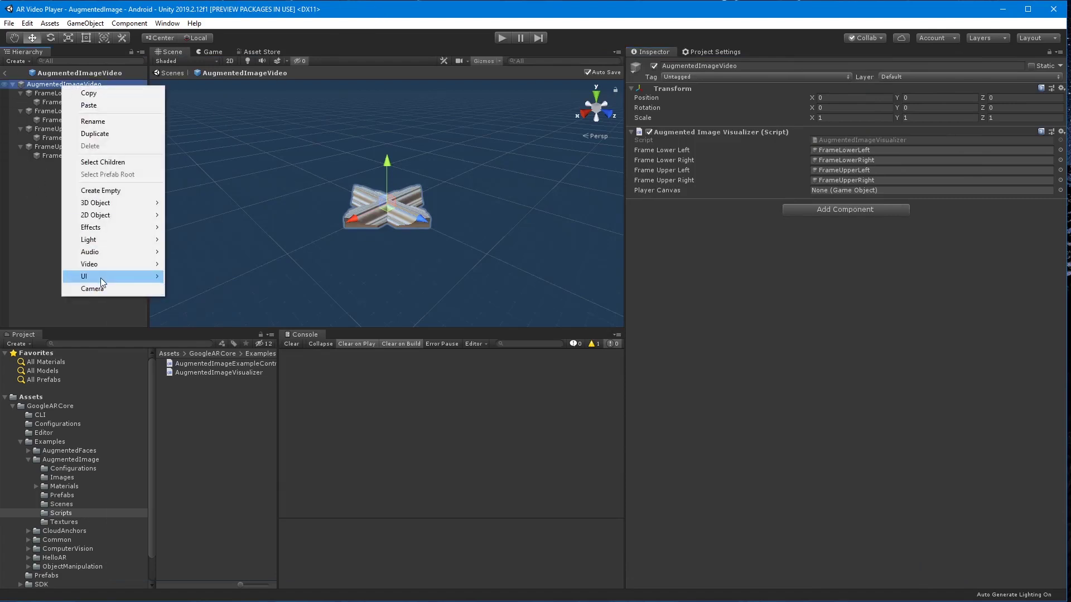
{"action": "mouse_move", "coordinate": [100, 278]}
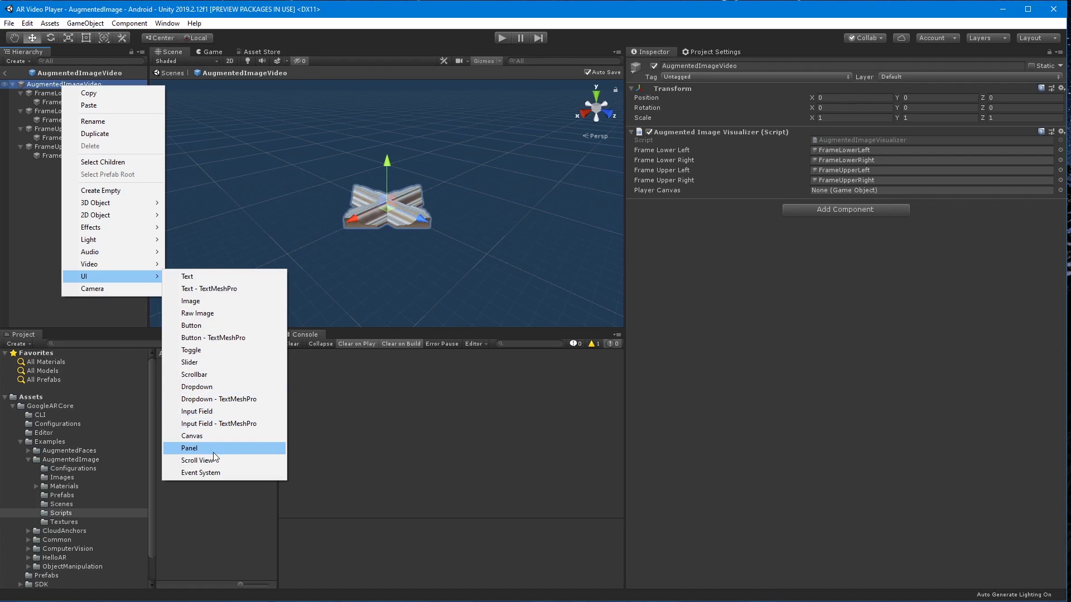
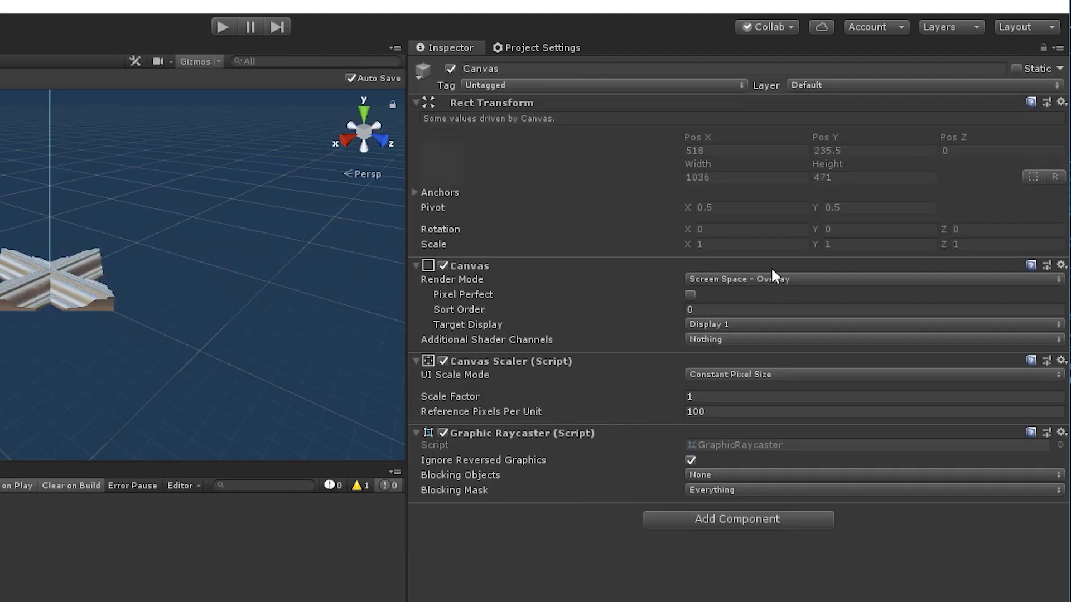
{"action": "left_click", "coordinate": [781, 280]}
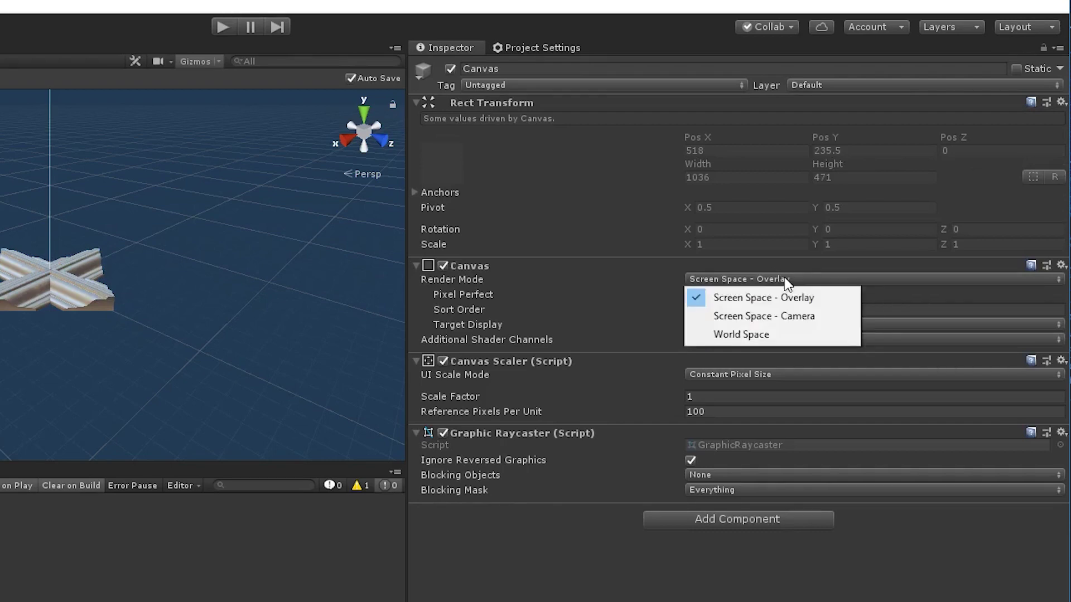
{"action": "left_click", "coordinate": [768, 334]}
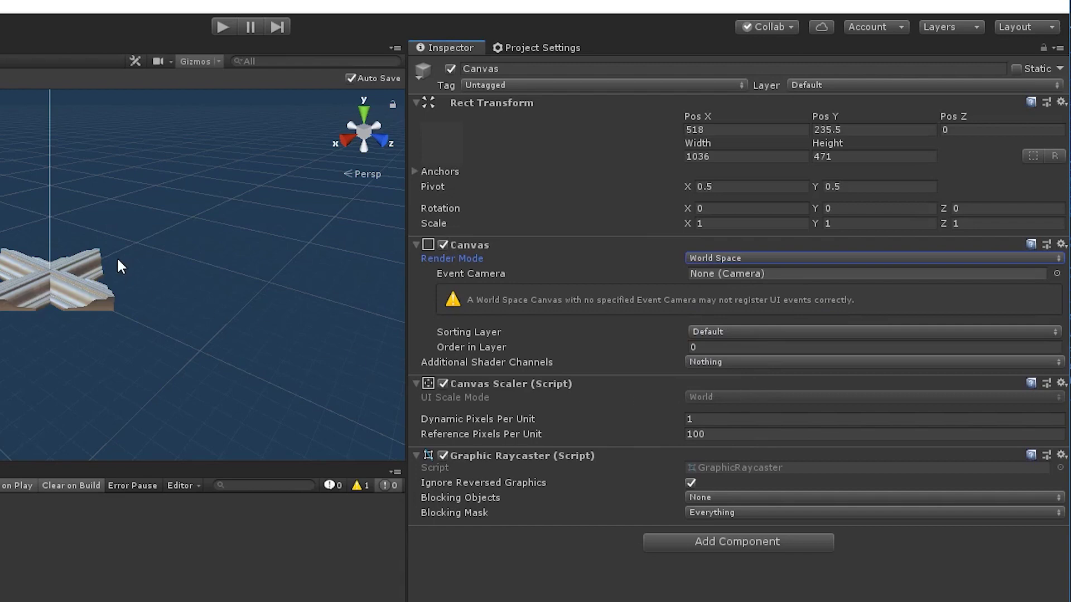
Step: Set the Canvas scale to 0.0001 on X, Y and Z
{"action": "left_click", "coordinate": [734, 223]}
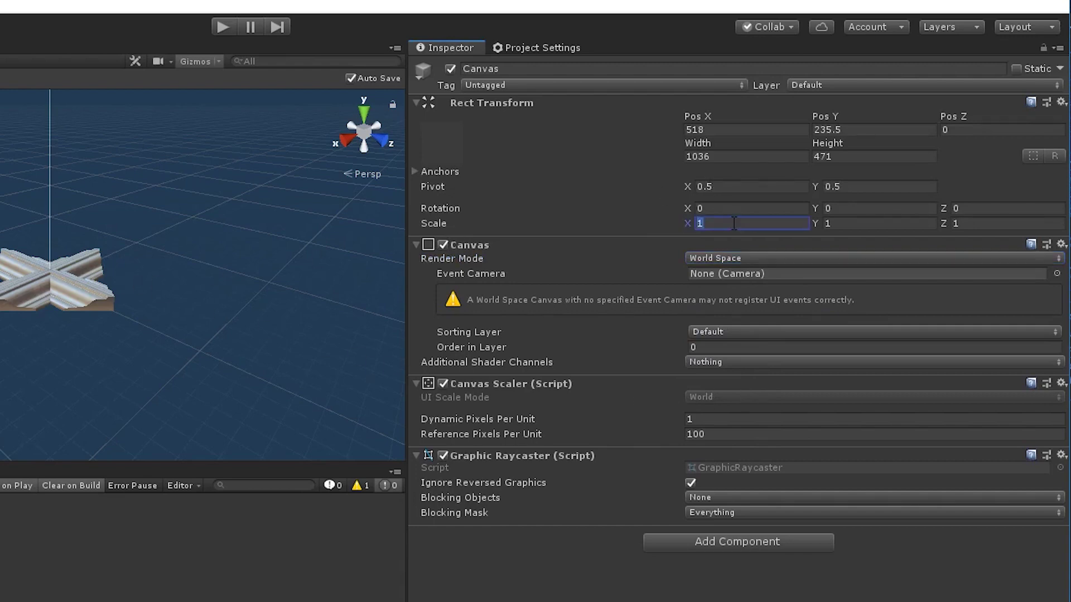
{"action": "type", "text": ".00001"}
{"action": "key", "text": "Tab"}
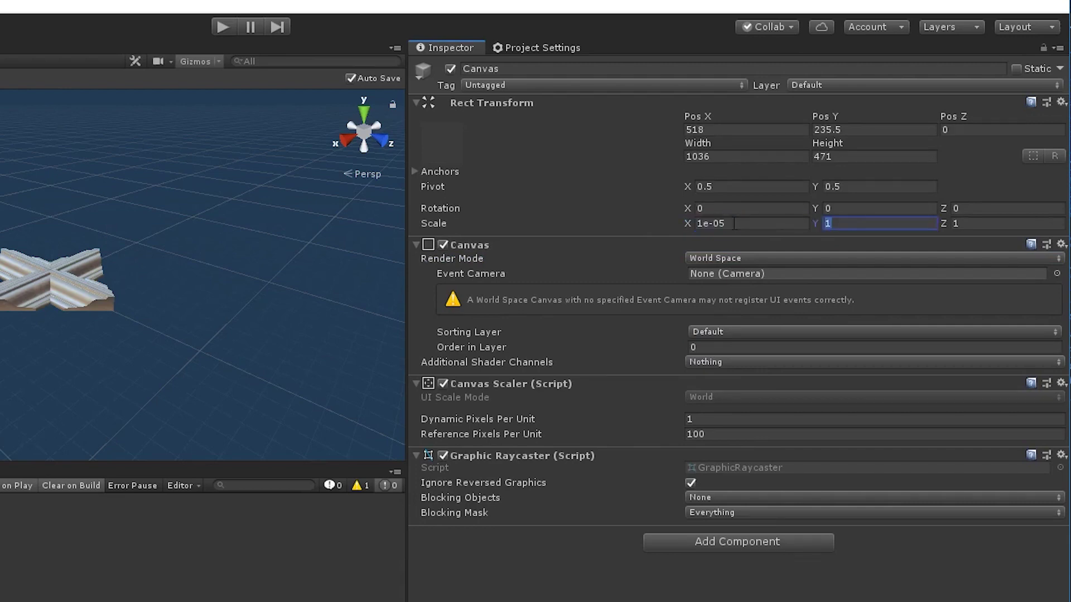
{"action": "type", "text": ".000"}
{"action": "key", "text": "Tab"}
{"action": "left_click", "coordinate": [848, 223]}
{"action": "type", "text": ".0001"}
{"action": "left_click", "coordinate": [783, 219]}
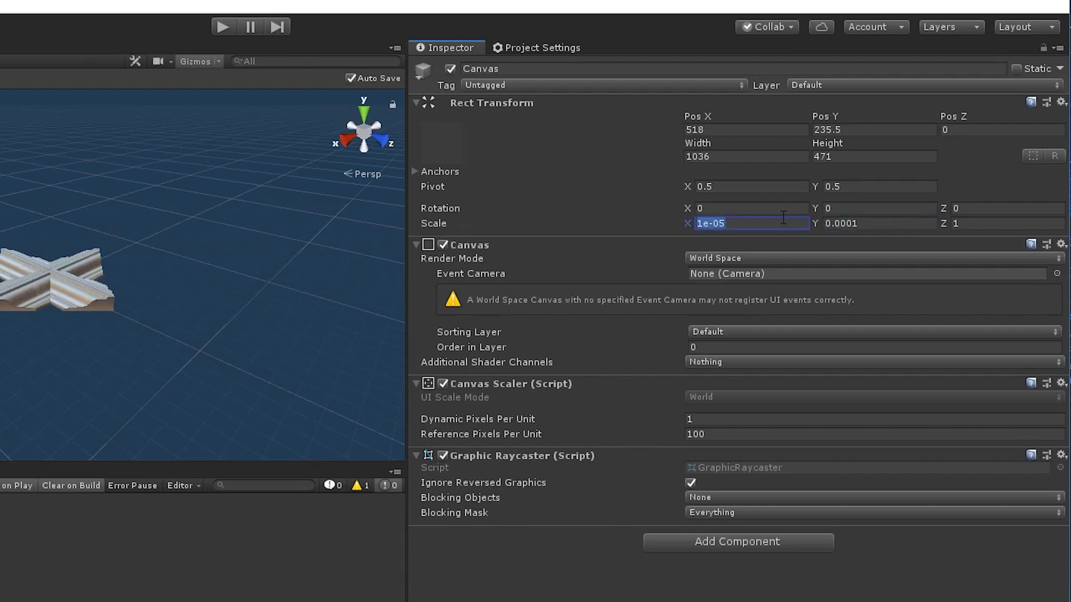
{"action": "type", "text": ".0001"}
{"action": "left_click", "coordinate": [979, 225]}
{"action": "type", "text": ".0001"}
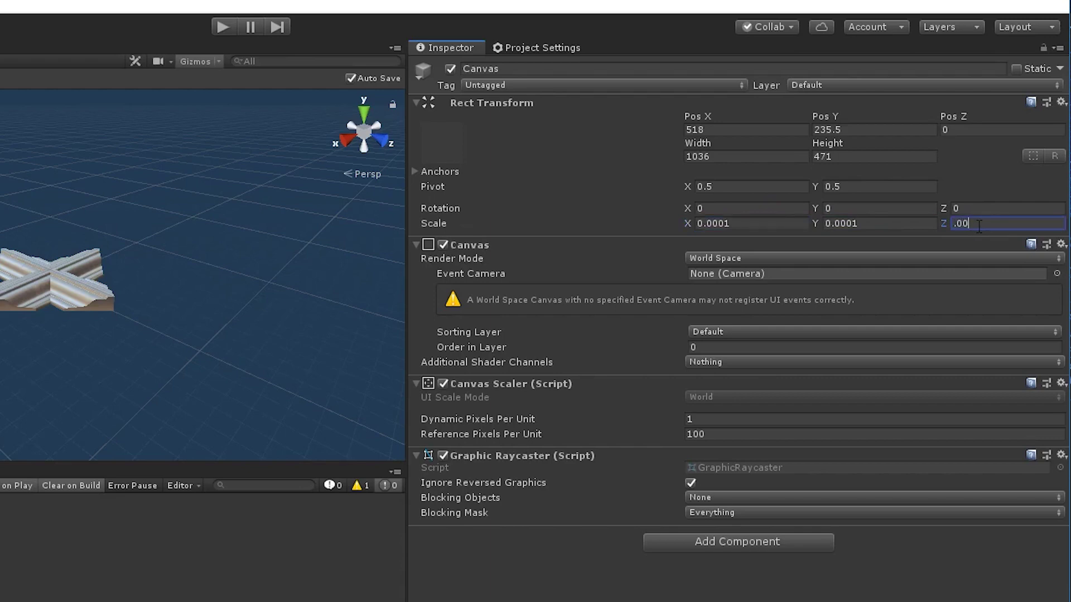
Step: Set the Canvas X rotation to 90 and its X and Y positions to 0
{"action": "left_click", "coordinate": [720, 210]}
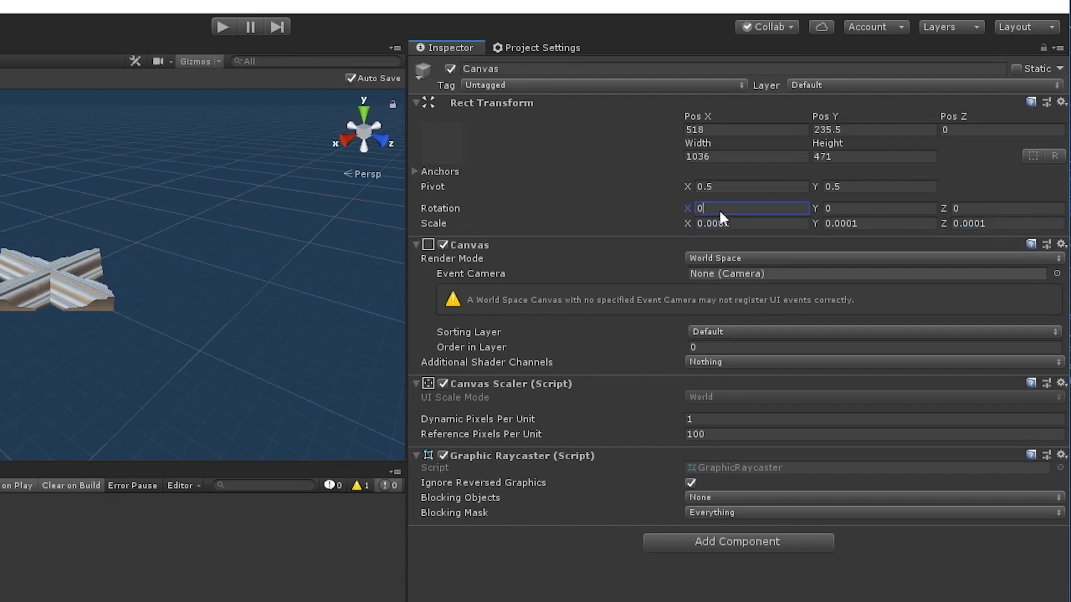
{"action": "type", "text": "90"}
{"action": "left_click", "coordinate": [726, 131]}
{"action": "type", "text": "0"}
{"action": "left_click", "coordinate": [846, 128]}
{"action": "type", "text": "0"}
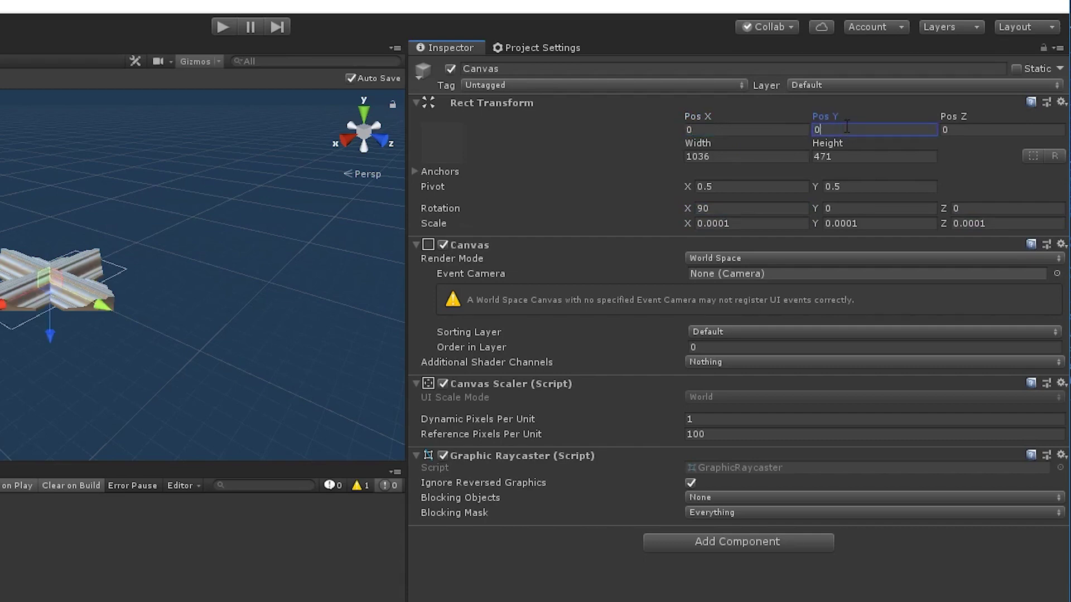
Step: Set the Canvas width to 1920 and height to 1080, and assign it as the Player Canvas of the AugmentedImageVideo root object
{"action": "left_click", "coordinate": [737, 156]}
{"action": "type", "text": "1920"}
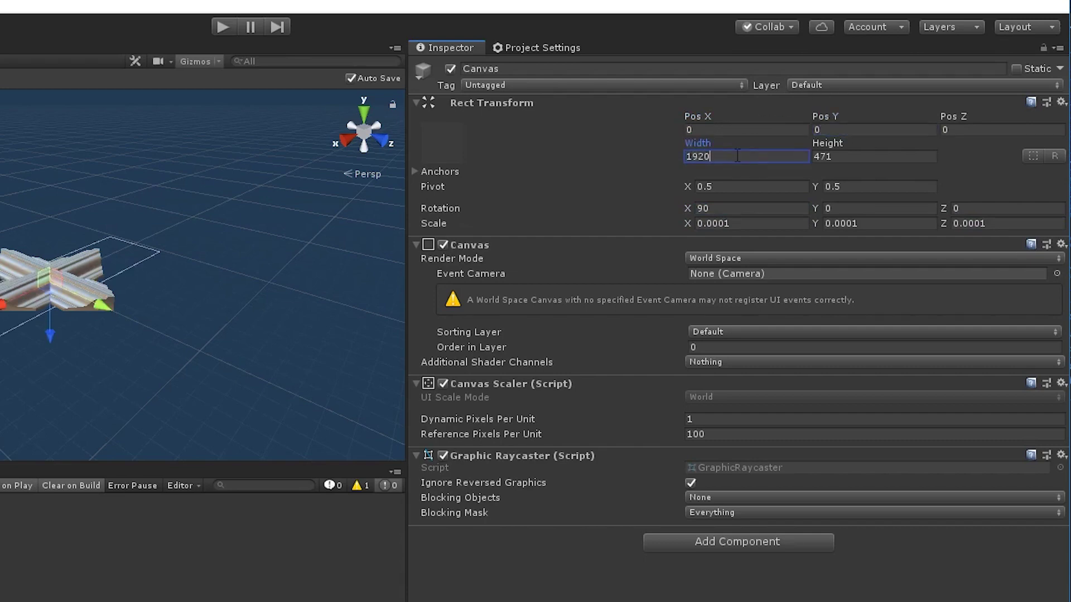
{"action": "key", "text": "Tab"}
{"action": "type", "text": "1080"}
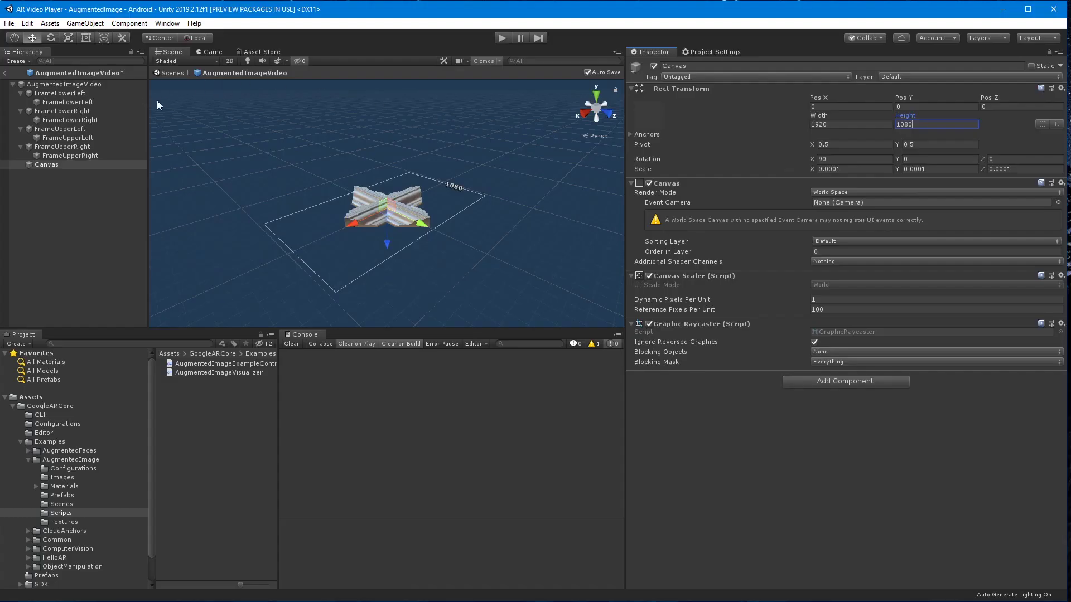
{"action": "left_click", "coordinate": [65, 83]}
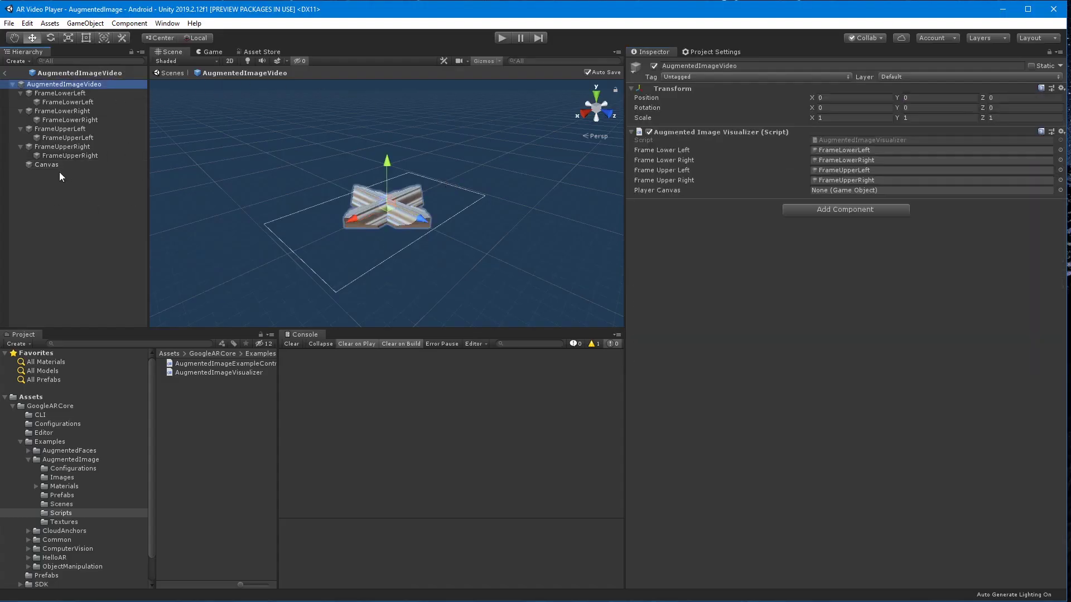
{"action": "left_click_drag", "start_coordinate": [42, 165], "coordinate": [825, 192]}
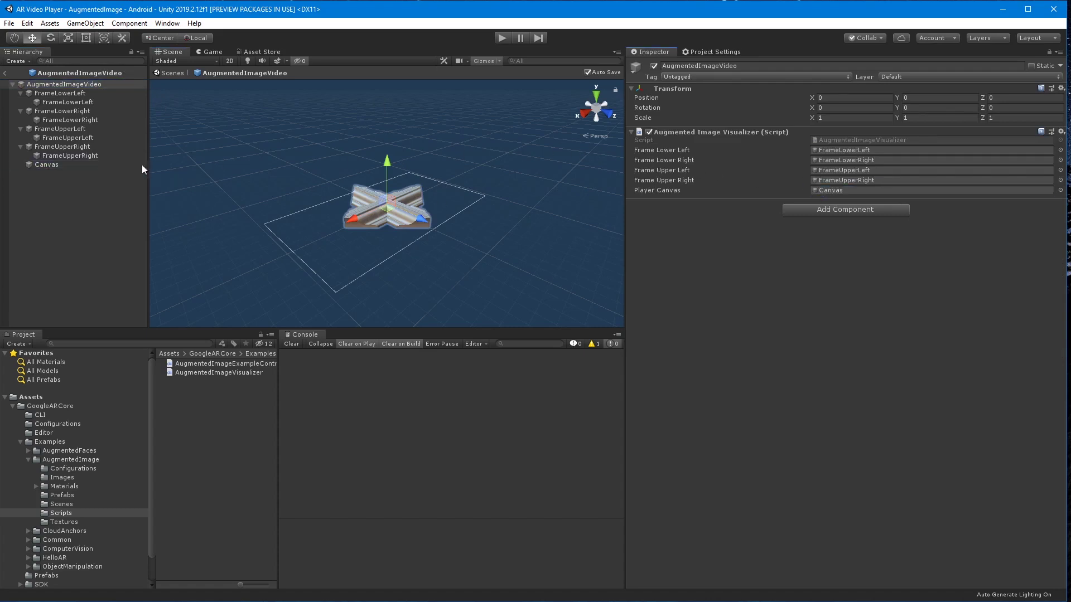
Step: Add a UI Panel under the Canvas, lower the opacity of its image color and save
{"action": "left_click", "coordinate": [52, 164]}
{"action": "right_click", "coordinate": [53, 164]}
{"action": "mouse_move", "coordinate": [95, 357]}
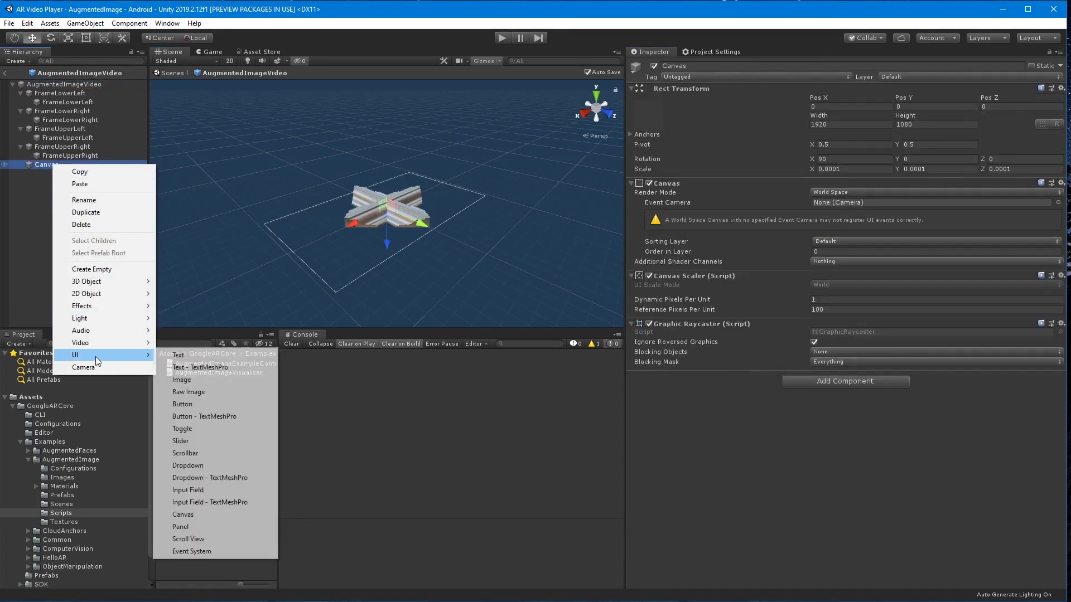
{"action": "left_click", "coordinate": [203, 526]}
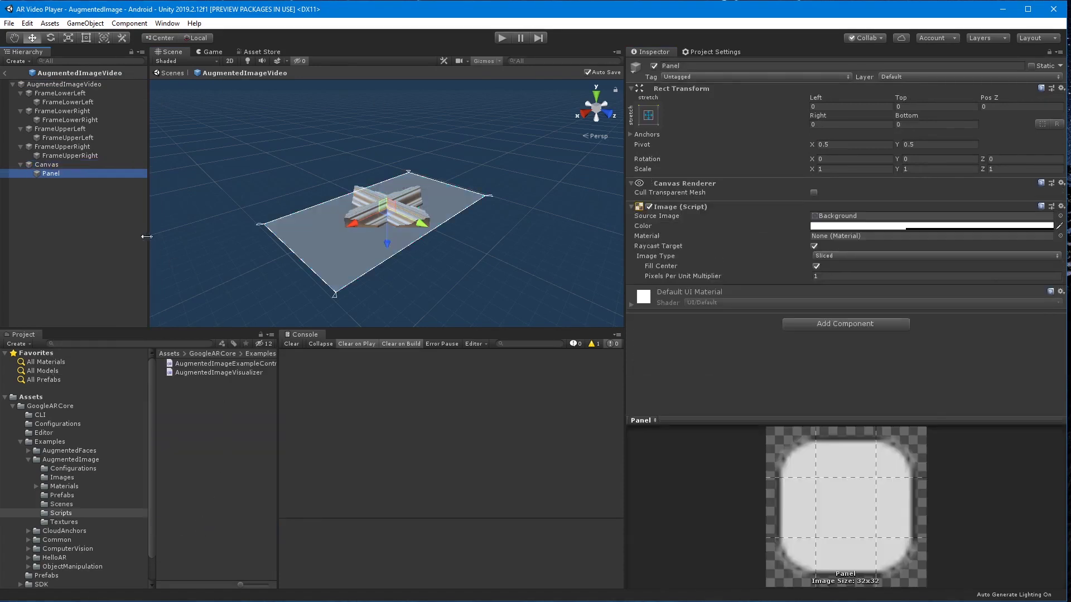
{"action": "left_click", "coordinate": [911, 226]}
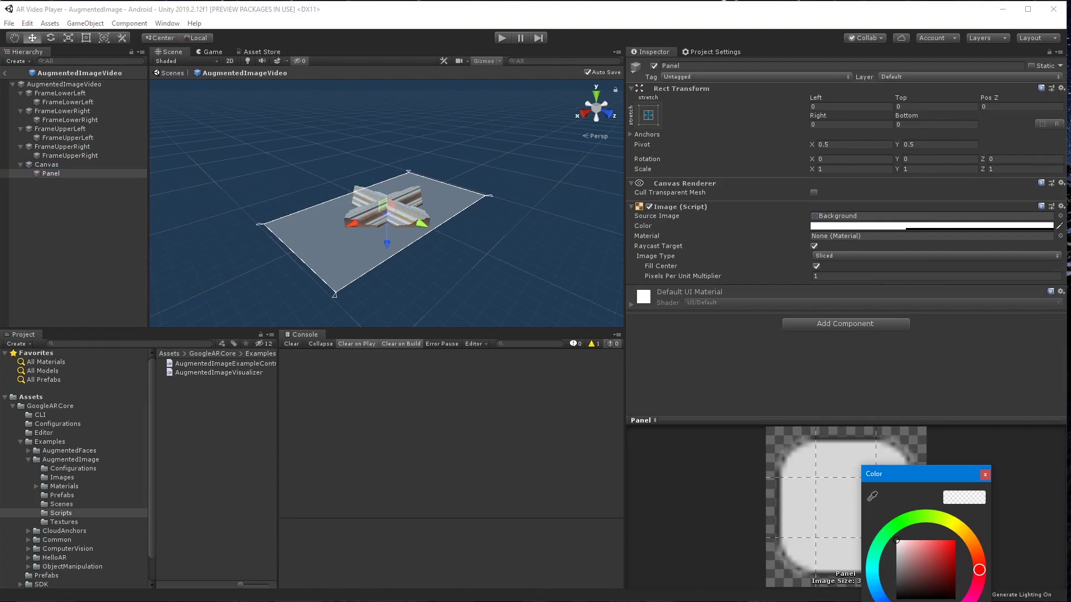
{"action": "key", "text": "ctrl+s"}
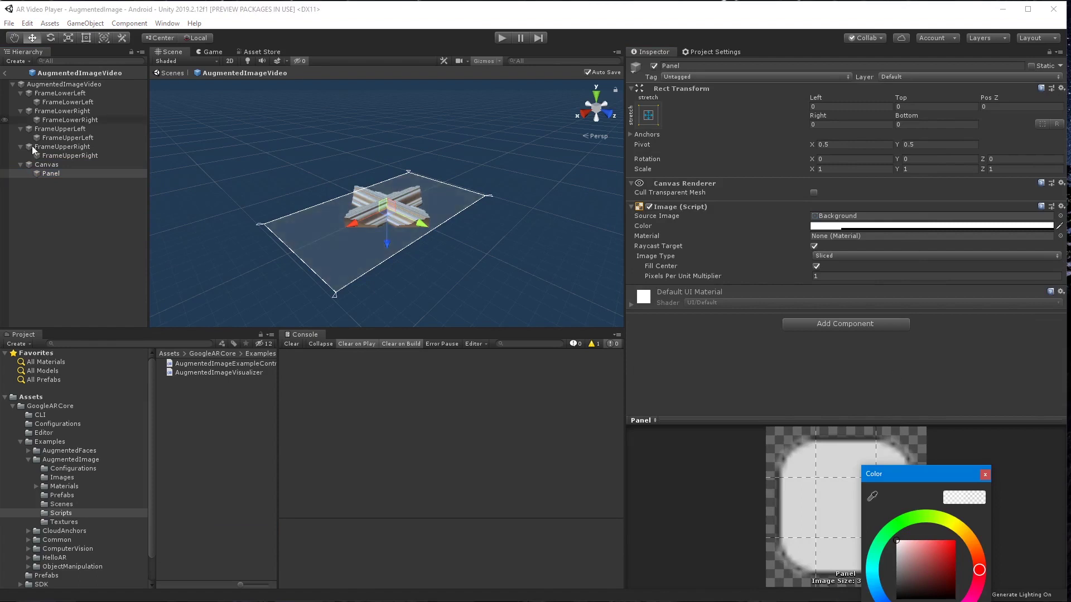
Step: Add a UI Raw Image under the Panel and give it a Video Player component
{"action": "right_click", "coordinate": [54, 175]}
{"action": "mouse_move", "coordinate": [109, 304]}
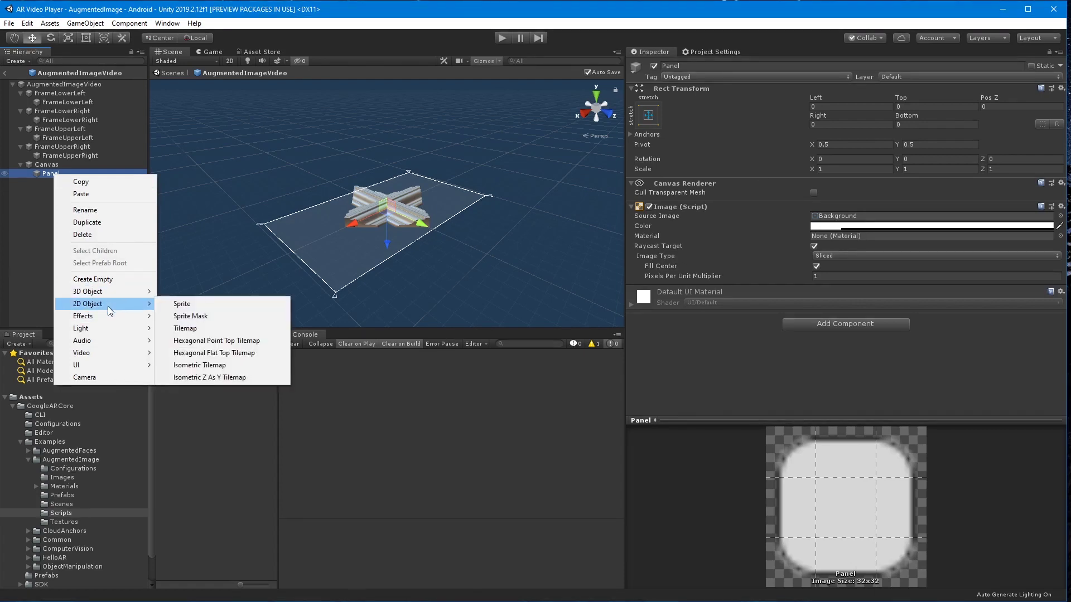
{"action": "mouse_move", "coordinate": [102, 366]}
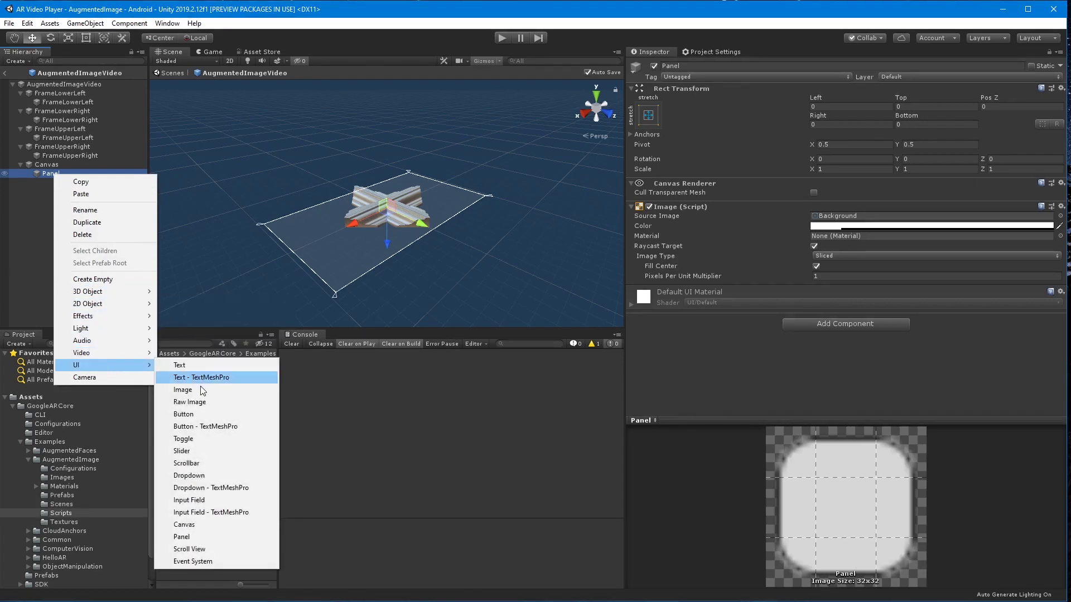
{"action": "left_click", "coordinate": [197, 402]}
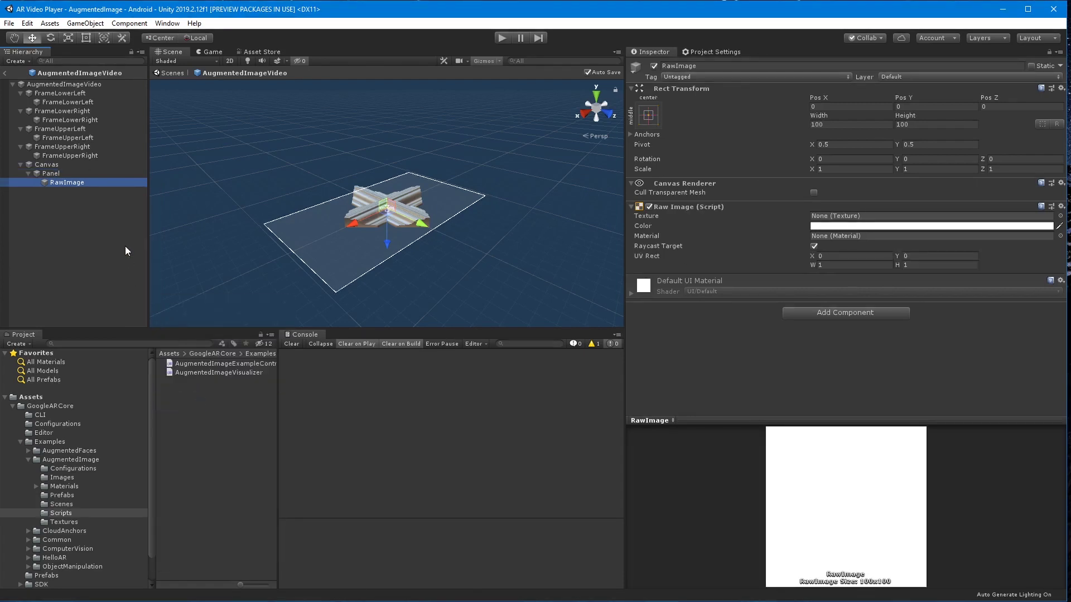
{"action": "left_click", "coordinate": [844, 312]}
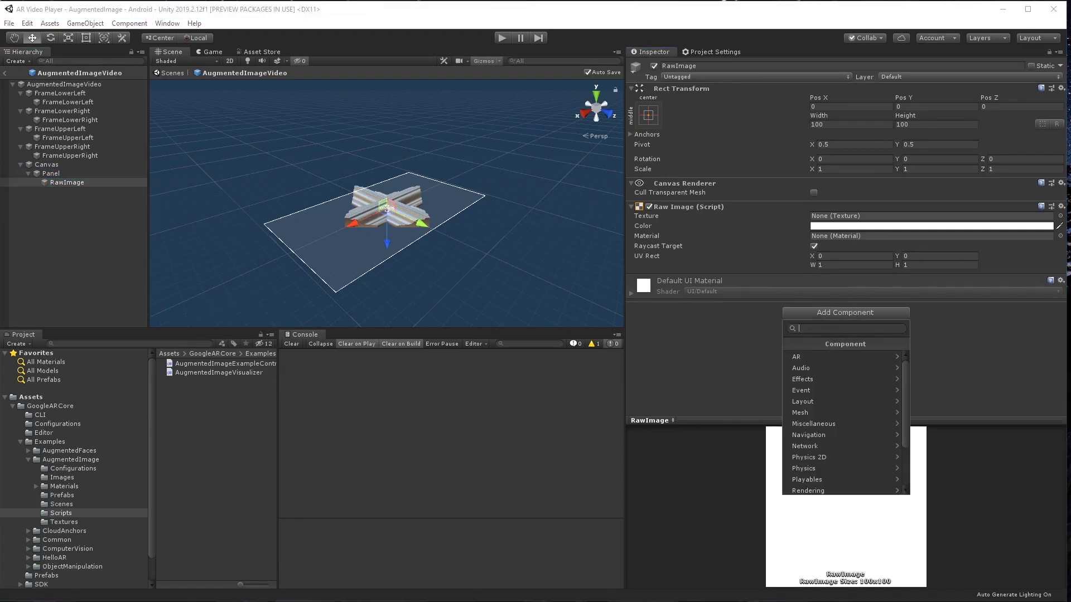
{"action": "type", "text": "Video"}
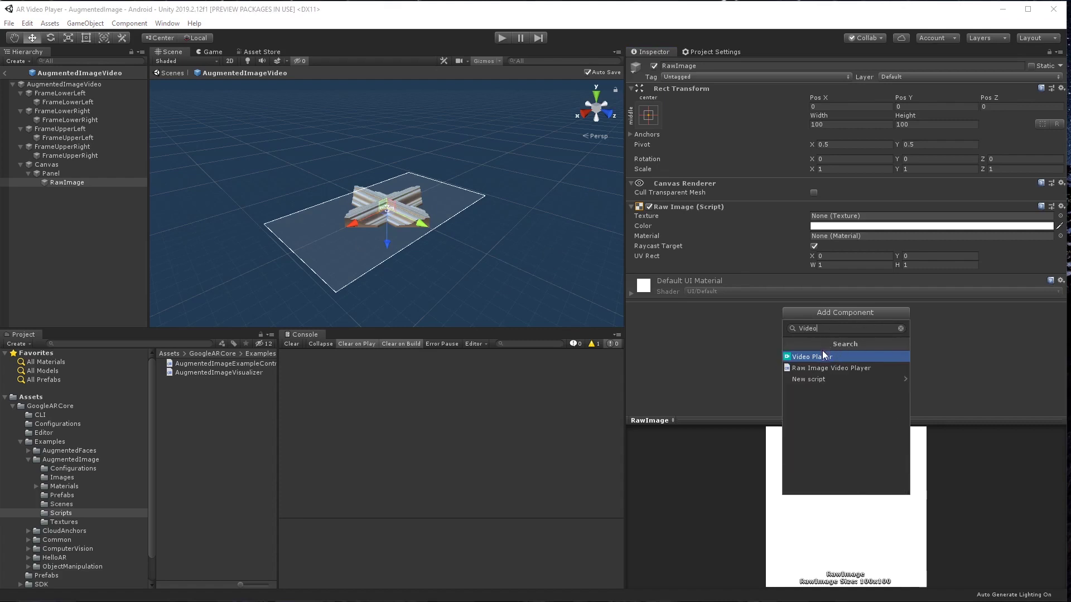
{"action": "left_click", "coordinate": [820, 357]}
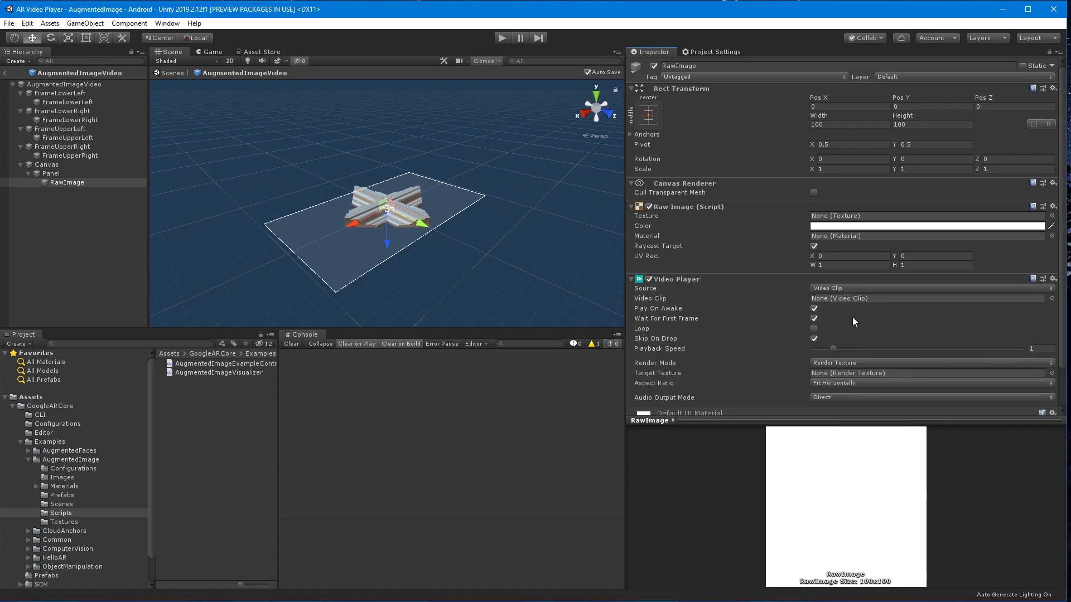
{"action": "left_click", "coordinate": [869, 287]}
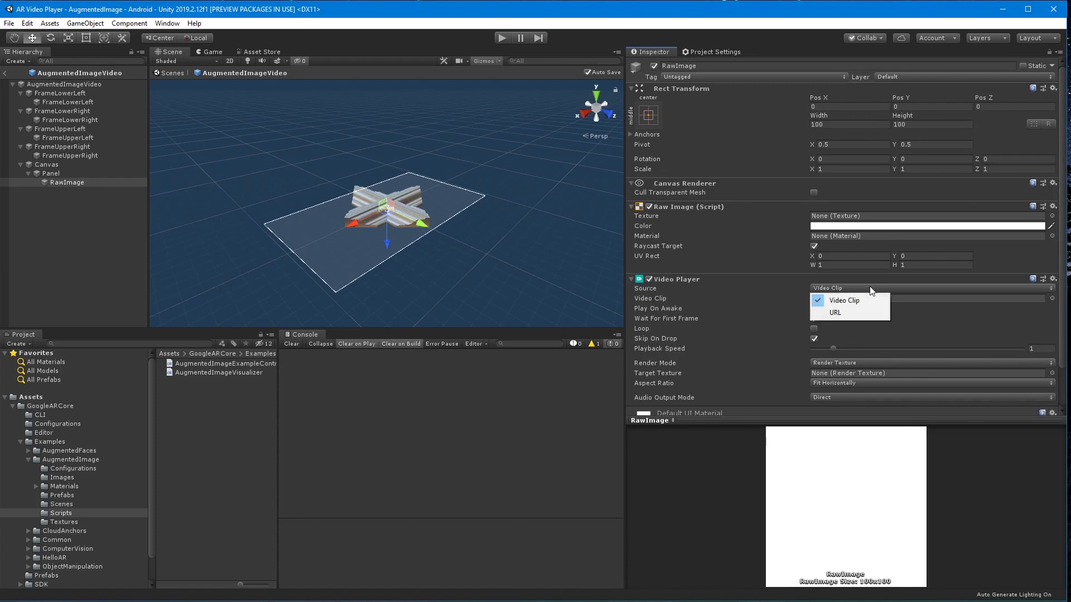
{"action": "left_click", "coordinate": [844, 310]}
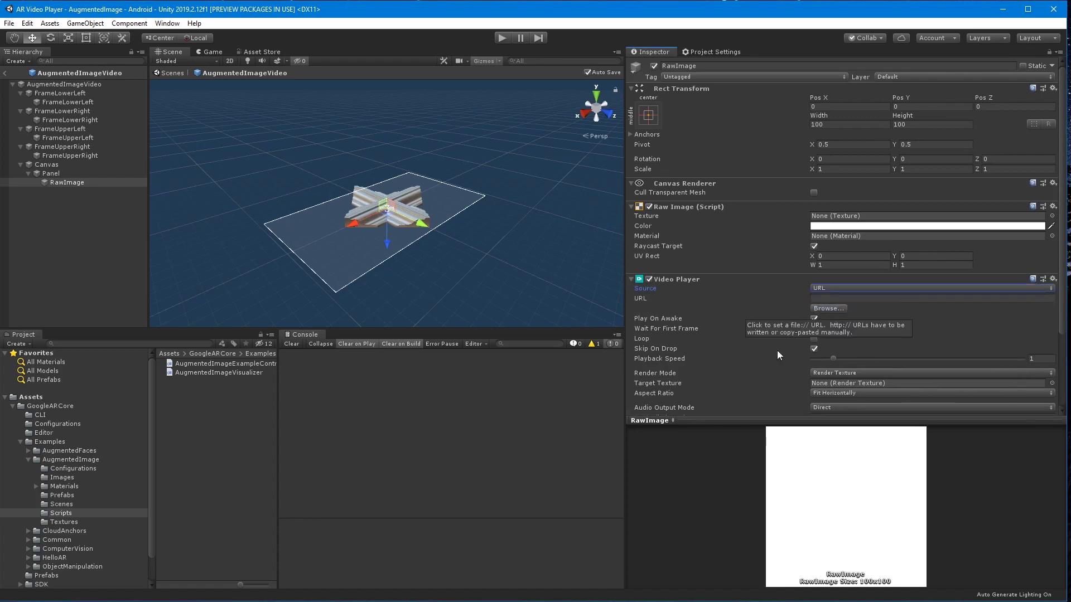
{"action": "left_click", "coordinate": [860, 299]}
{"action": "type", "text": "https://satchell78.com/assetbundles/SceneManagementIntro.mp4"}
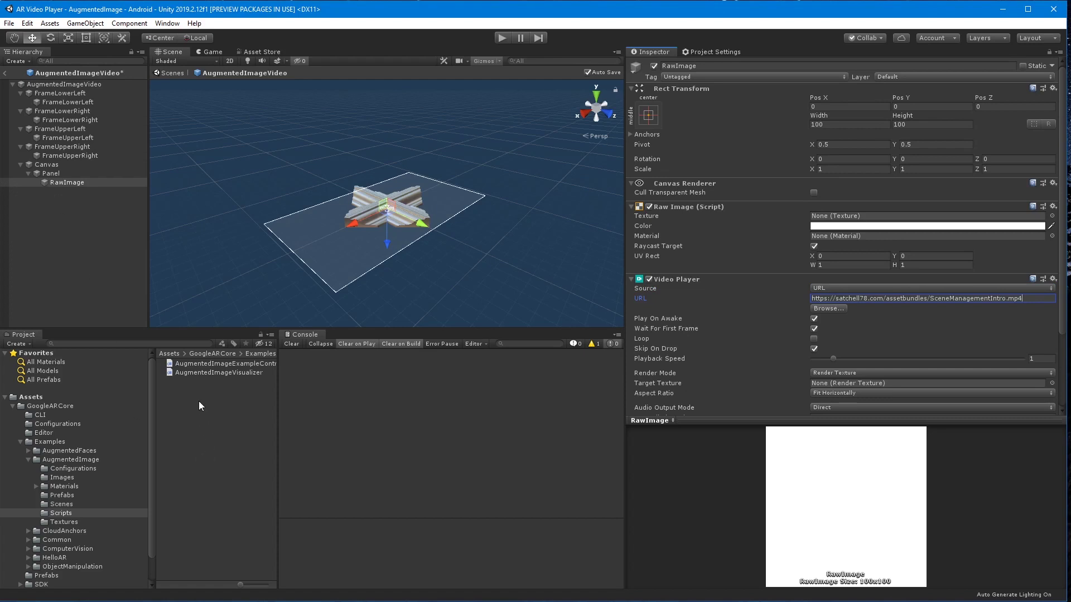
{"action": "key", "text": "ctrl+s"}
Step: View the prefab from above and set the RawImage width to 1920 and height to 1080
{"action": "left_click", "coordinate": [596, 96]}
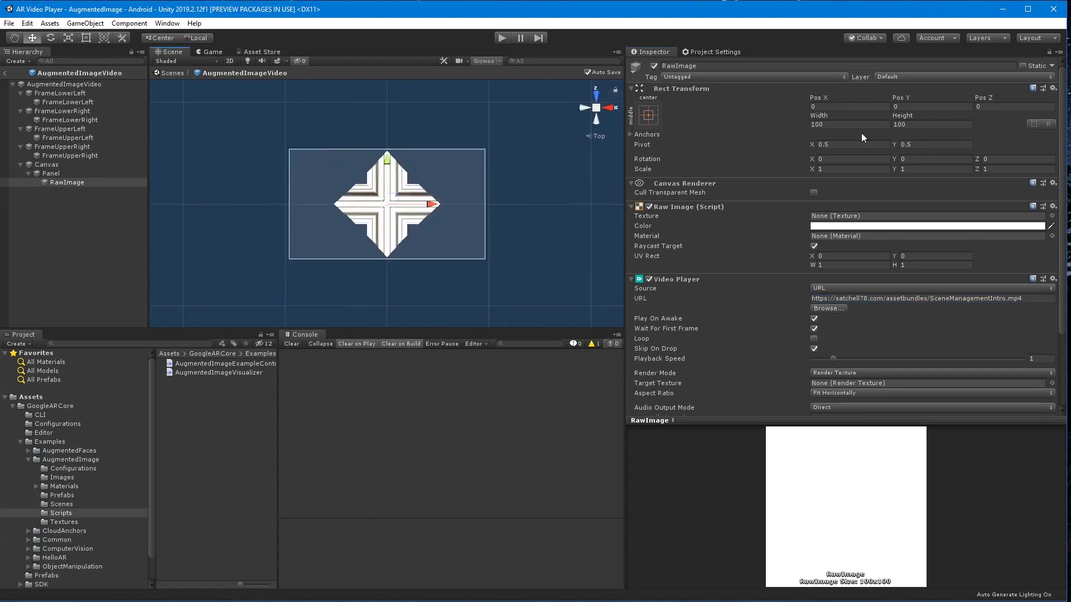
{"action": "left_click", "coordinate": [845, 125]}
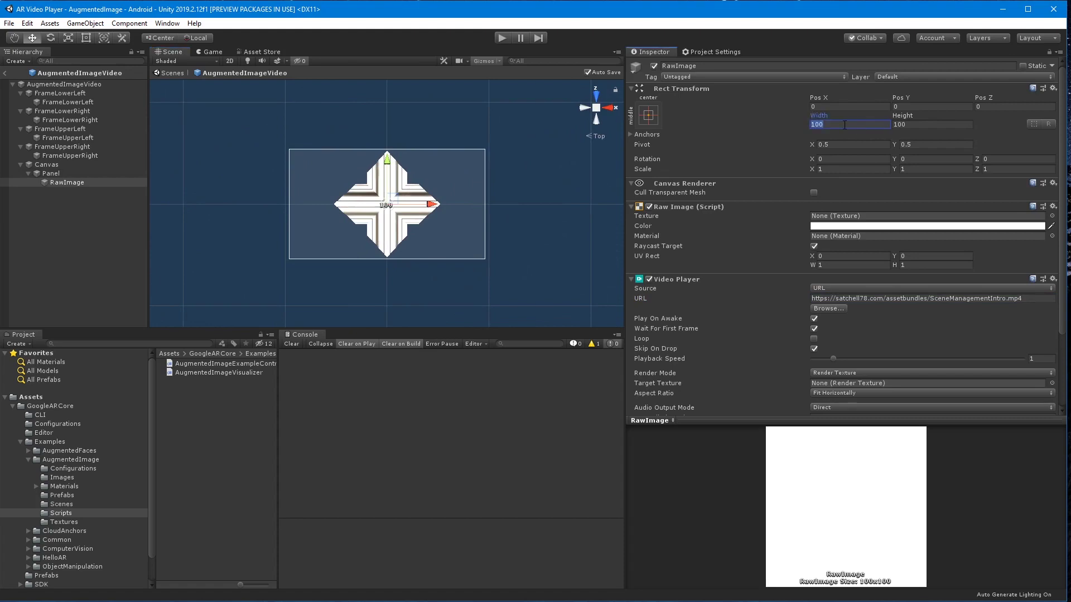
{"action": "type", "text": "1920"}
{"action": "key", "text": "Tab"}
{"action": "type", "text": "1080"}
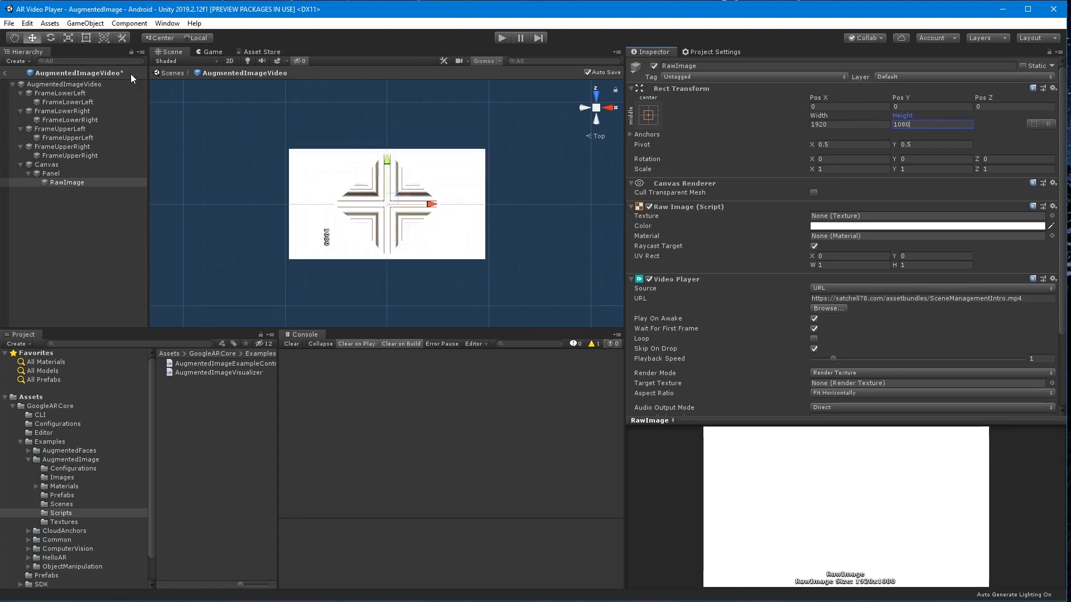
Step: Shrink the RawImage from two opposite corners with the Rect tool to about 1806 by 1016, leaving a border inside the Panel
{"action": "left_click", "coordinate": [86, 38]}
{"action": "left_click_drag", "start_coordinate": [485, 149], "coordinate": [478, 153]}
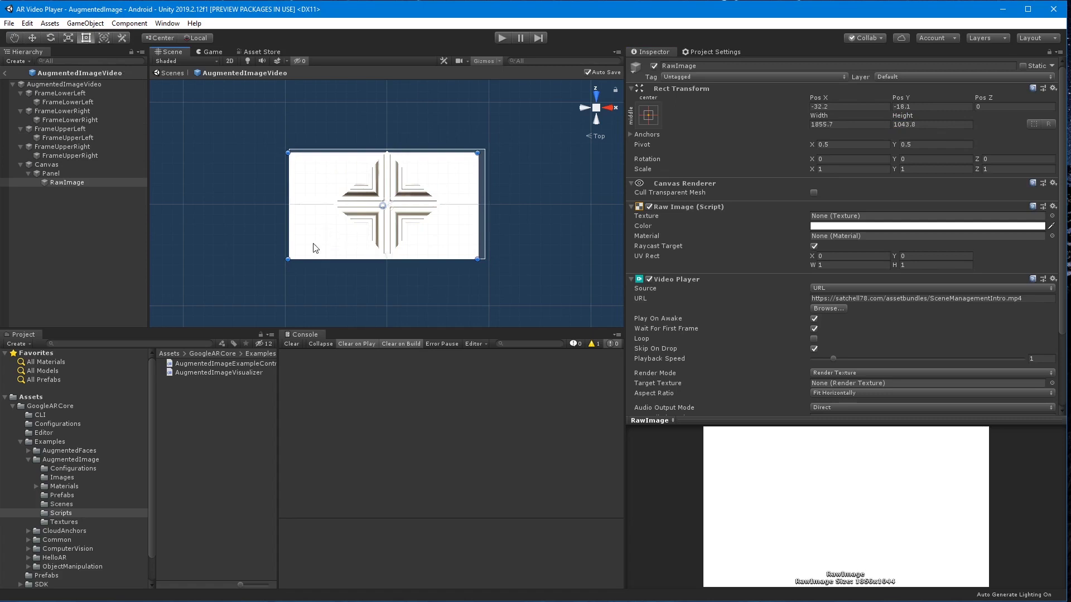
{"action": "left_click_drag", "start_coordinate": [288, 260], "coordinate": [294, 260]}
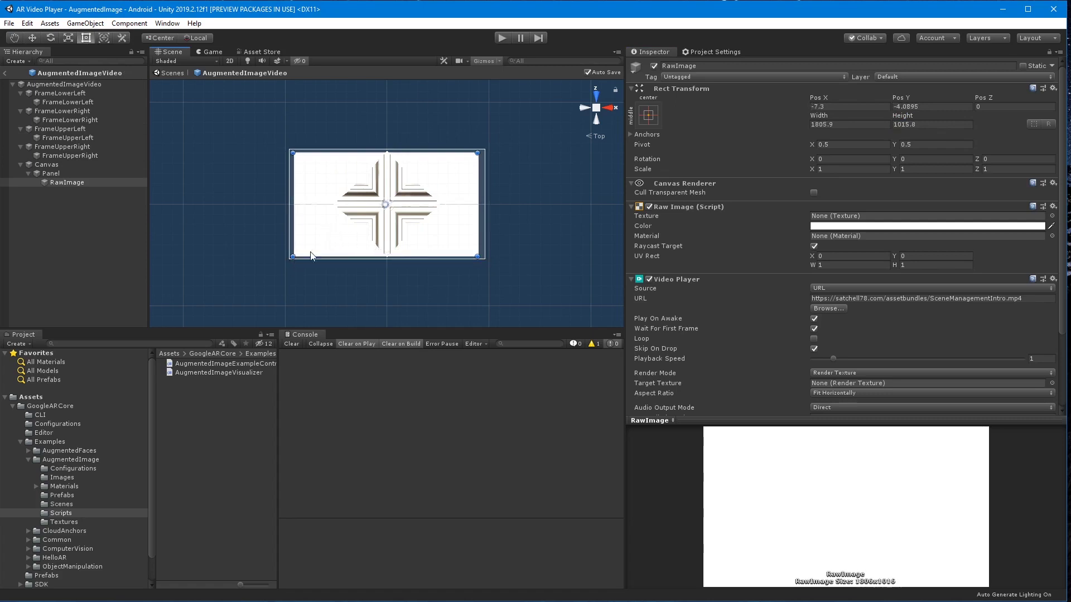
Step: Create a Render Texture in the AugmentedImage Textures folder
{"action": "left_click", "coordinate": [66, 521]}
{"action": "right_click", "coordinate": [212, 442]}
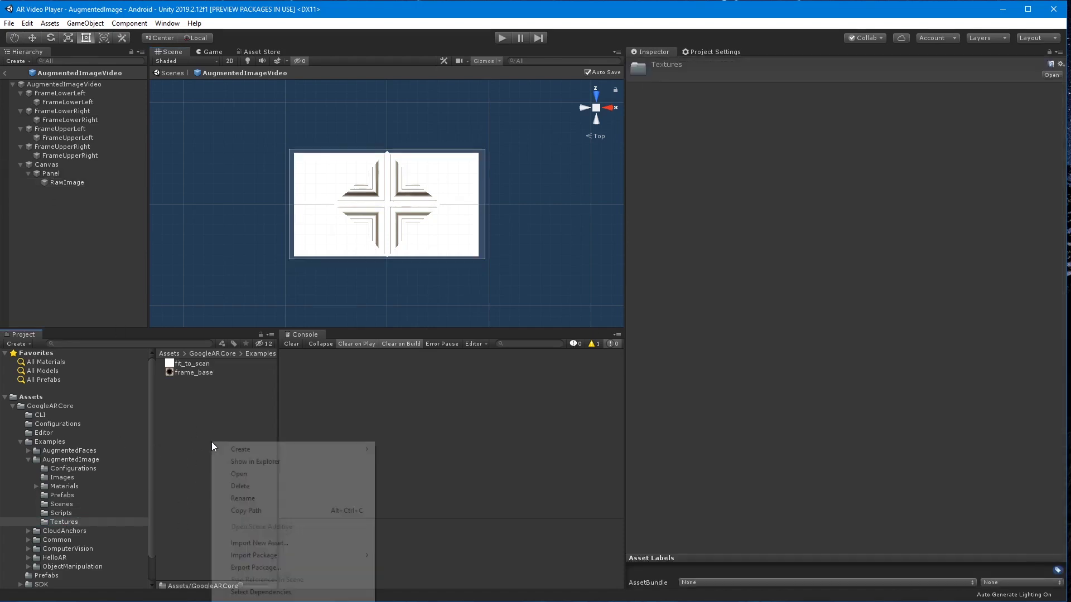
{"action": "mouse_move", "coordinate": [249, 454]}
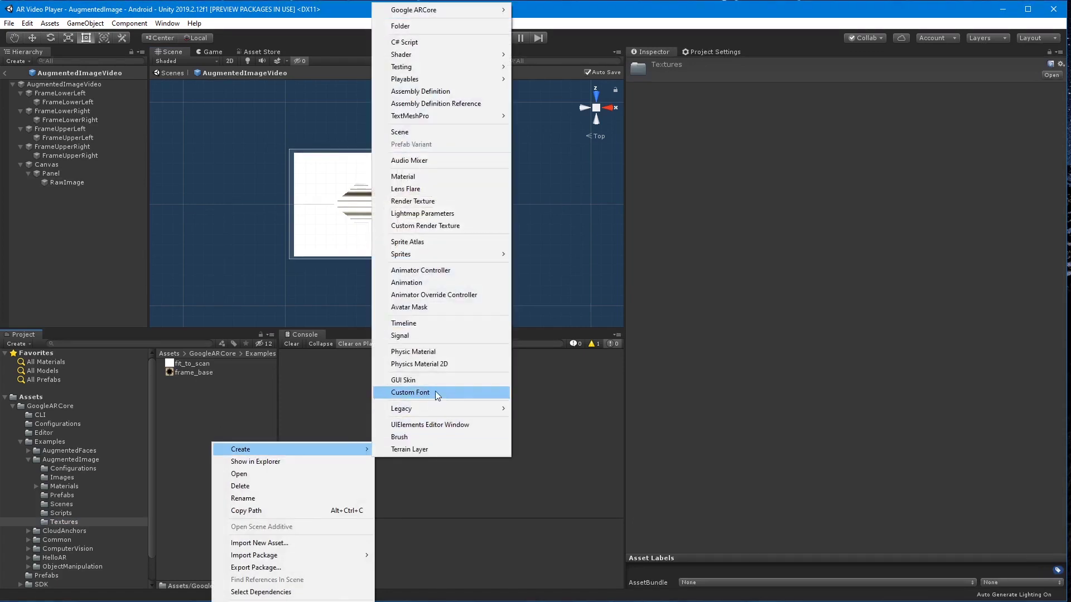
{"action": "left_click", "coordinate": [441, 202]}
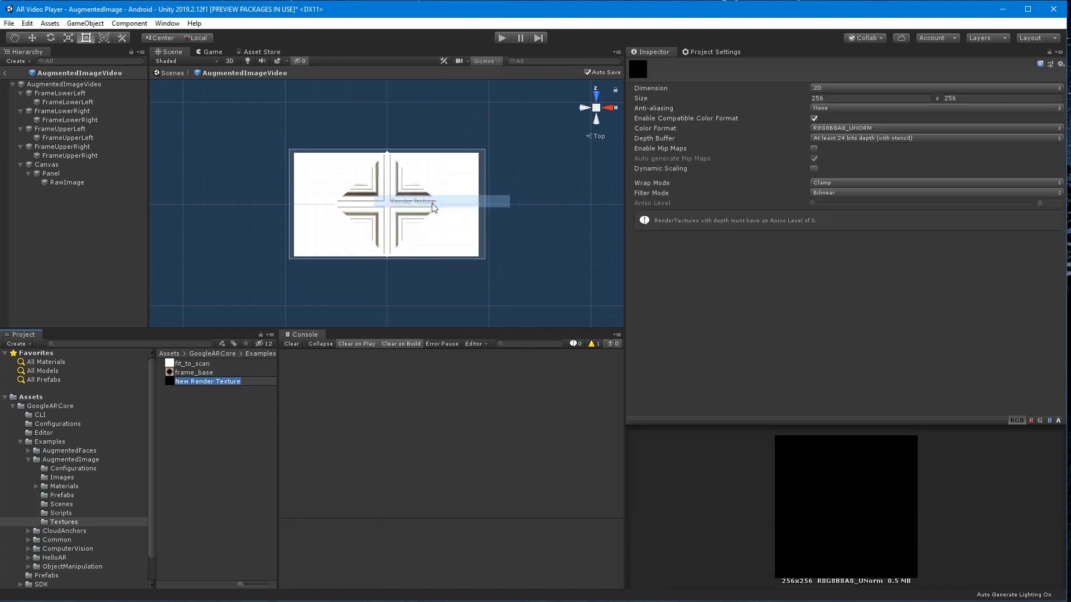
Step: Set the new Render Texture's size to 1920 x 1080
{"action": "left_click", "coordinate": [828, 98]}
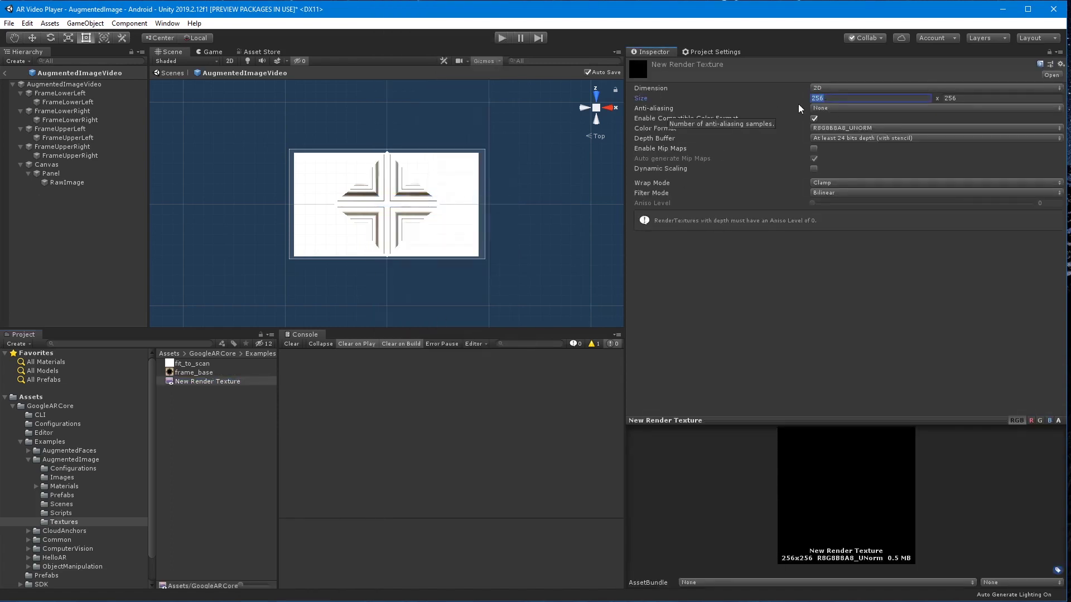
{"action": "key", "text": "Return"}
{"action": "left_click", "coordinate": [848, 98]}
{"action": "type", "text": "1920"}
{"action": "key", "text": "Tab"}
{"action": "type", "text": "10"}
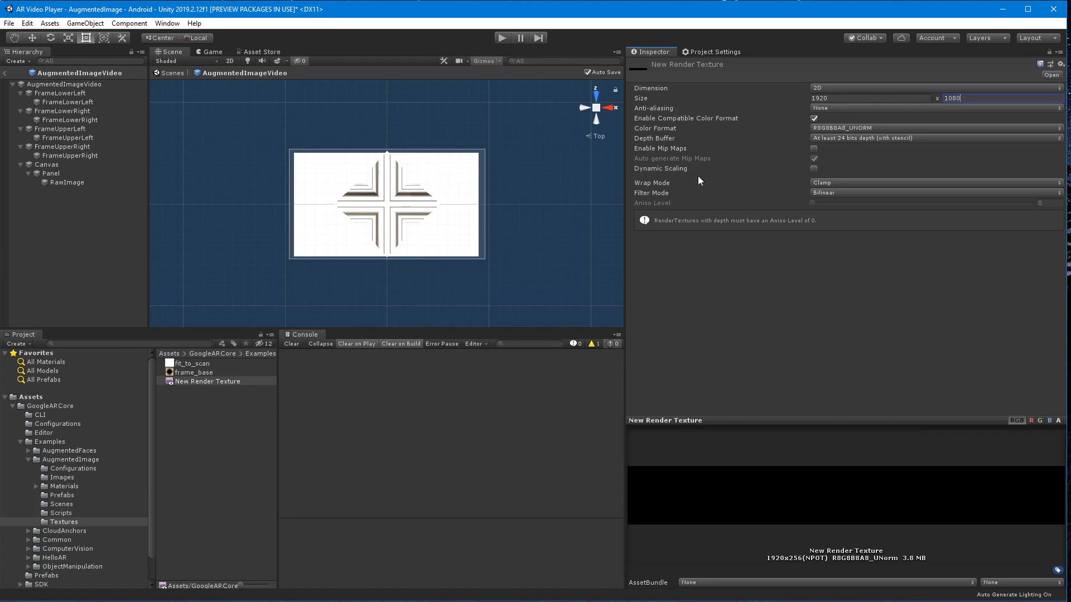
Step: Assign New Render Texture as both the RawImage's texture and its Video Player's target texture
{"action": "left_click", "coordinate": [67, 183]}
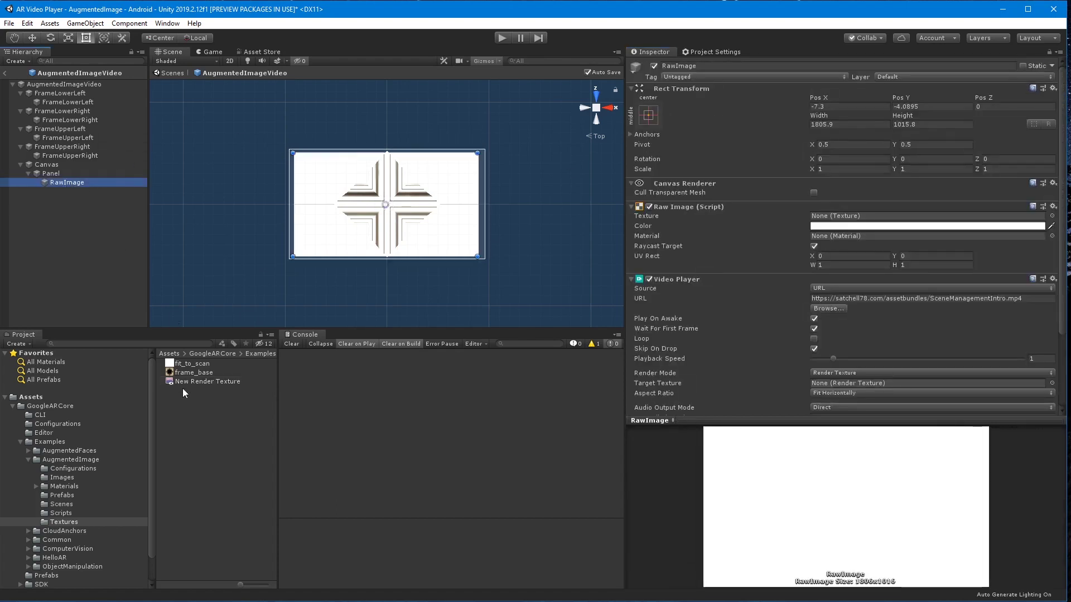
{"action": "left_click_drag", "start_coordinate": [185, 381], "coordinate": [852, 222]}
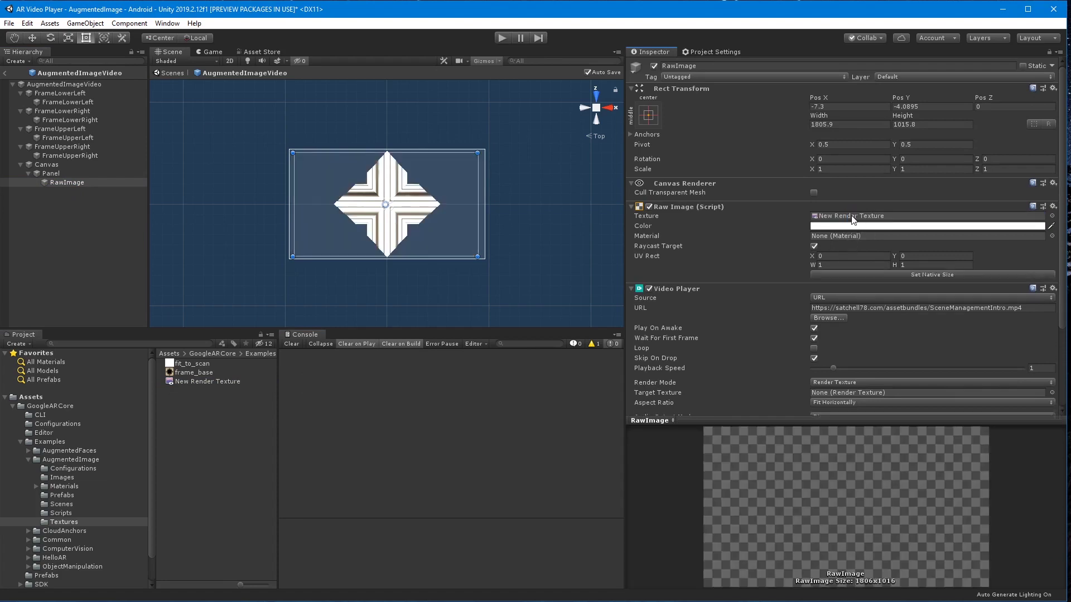
{"action": "left_click_drag", "start_coordinate": [208, 381], "coordinate": [829, 393]}
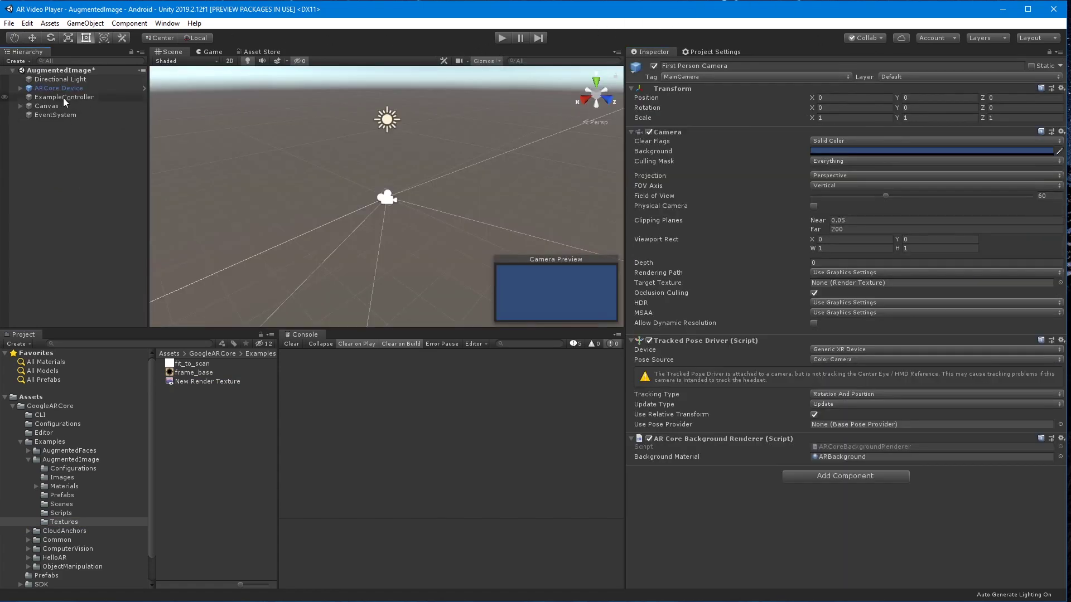
Step: In the AugmentedImage scene, assign the AugmentedImageVideo prefab as the ExampleController's Augmented Image Visualizer Prefab
{"action": "left_click", "coordinate": [62, 97]}
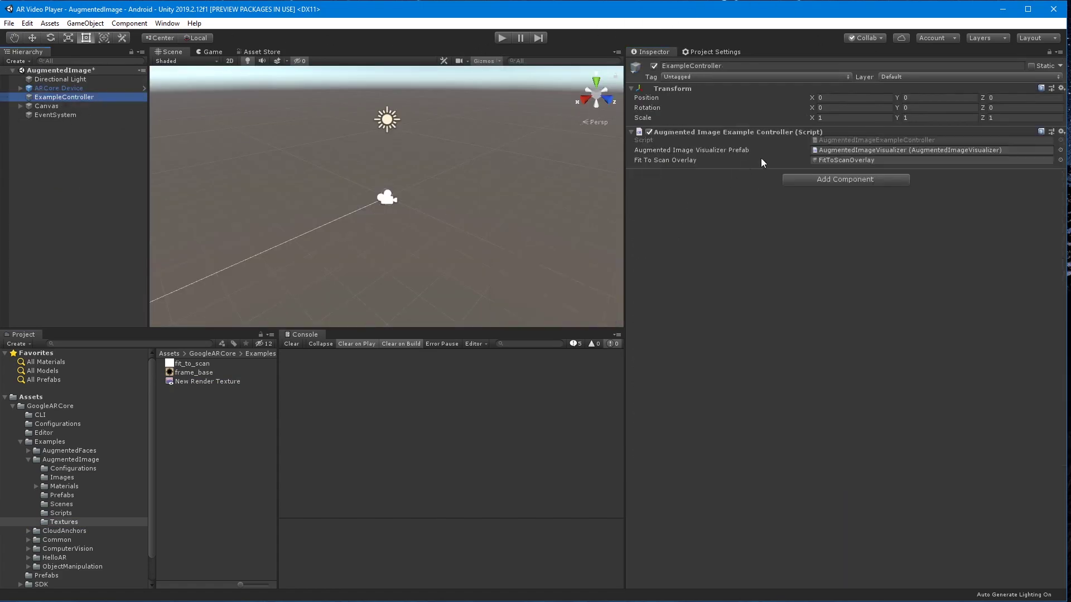
{"action": "left_click", "coordinate": [870, 149]}
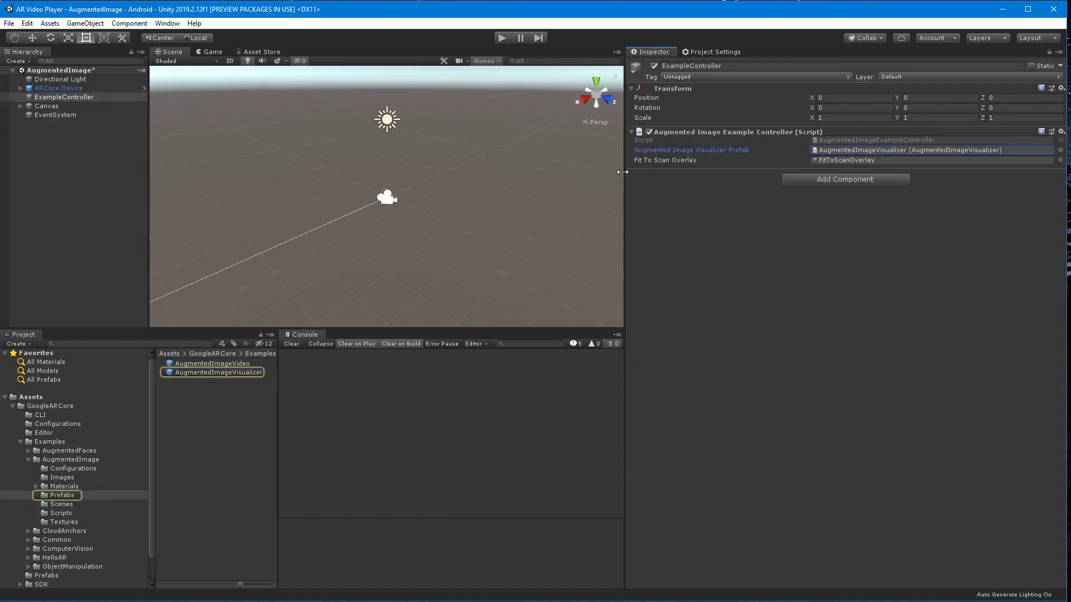
{"action": "left_click_drag", "start_coordinate": [202, 364], "coordinate": [859, 155]}
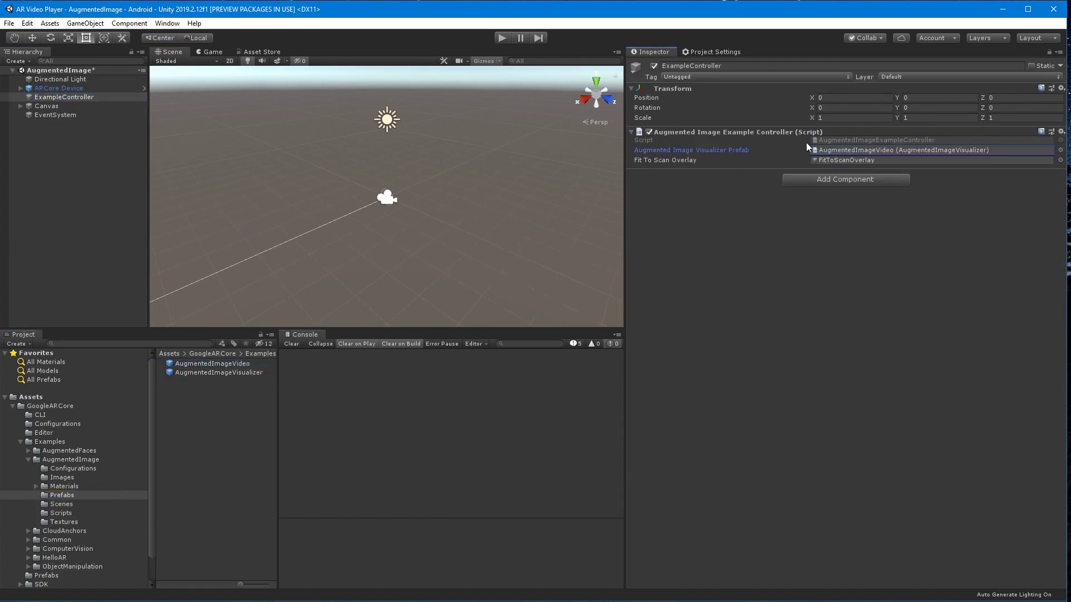
Step: Build and run the project
{"action": "left_click", "coordinate": [9, 22]}
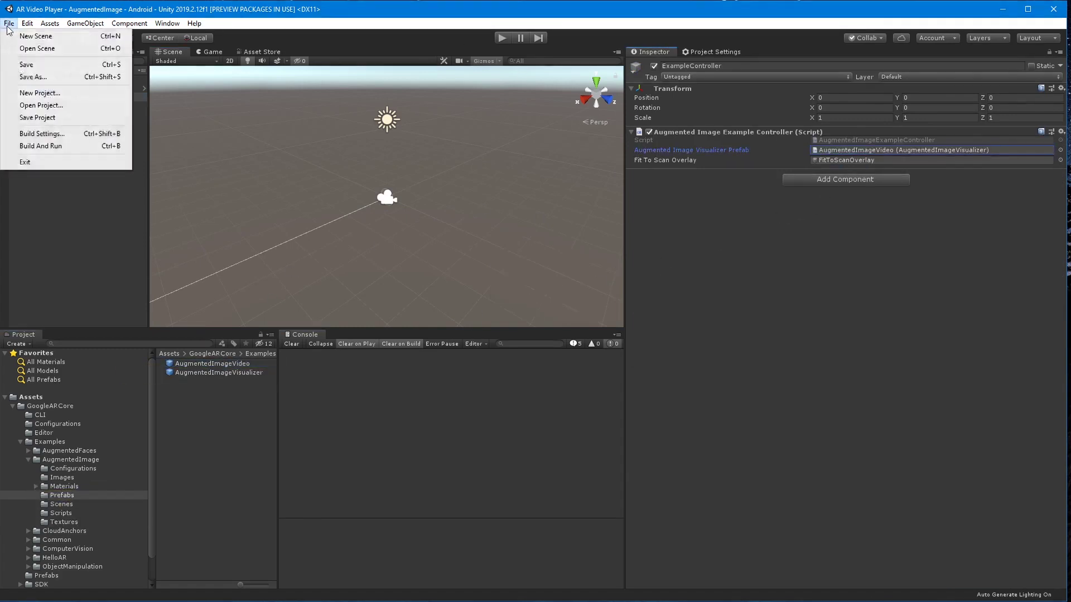
{"action": "left_click", "coordinate": [57, 147]}
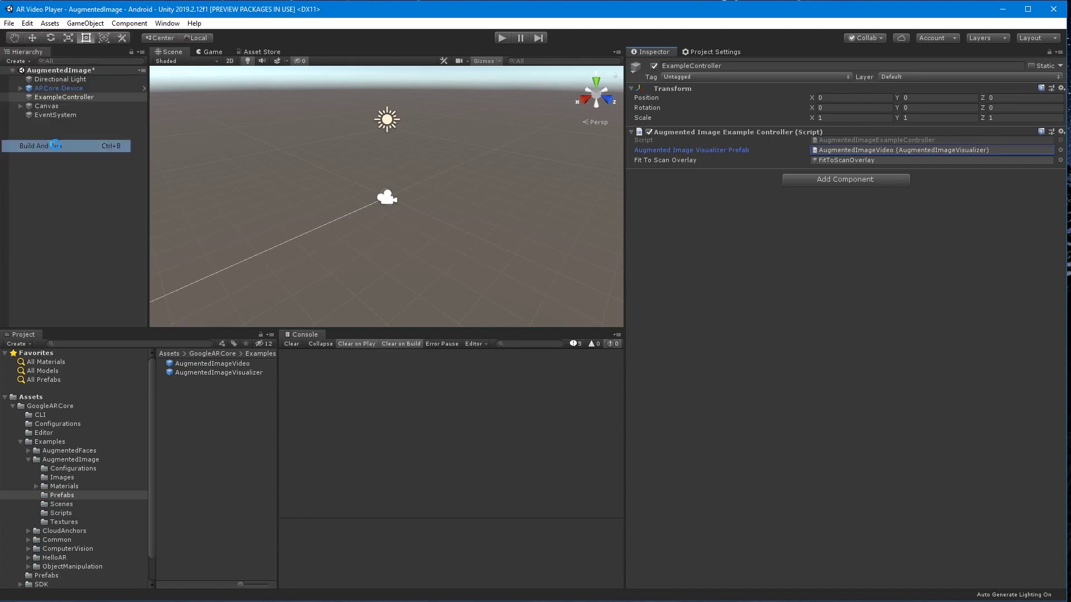